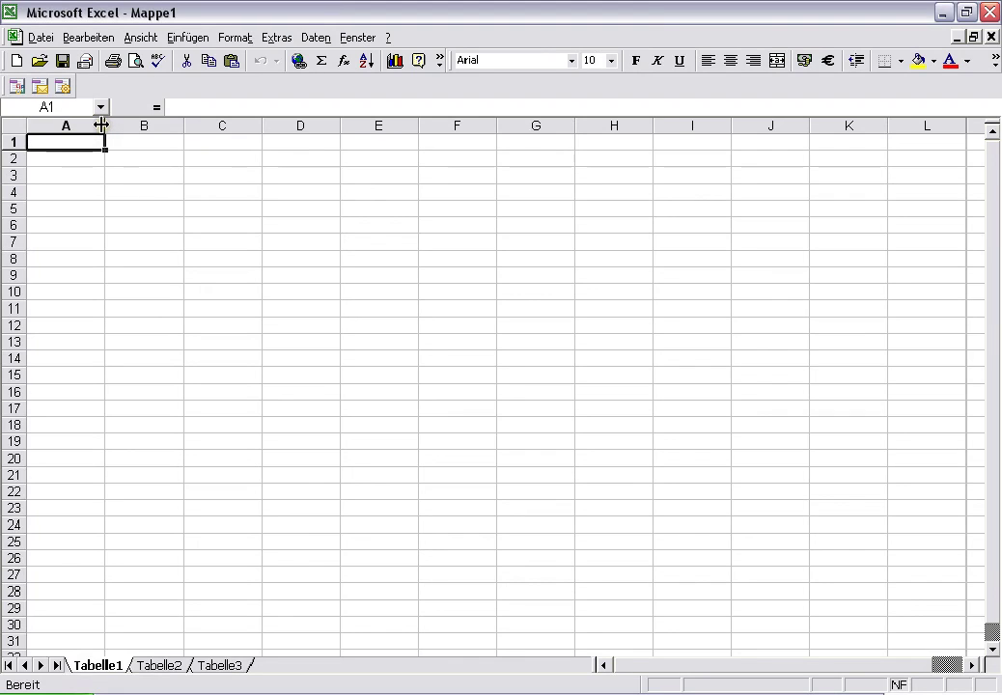
Widen column A to about twice its default width and enter the first person's first name in cell A1
left_click_drag(104, 125, 181, 123)
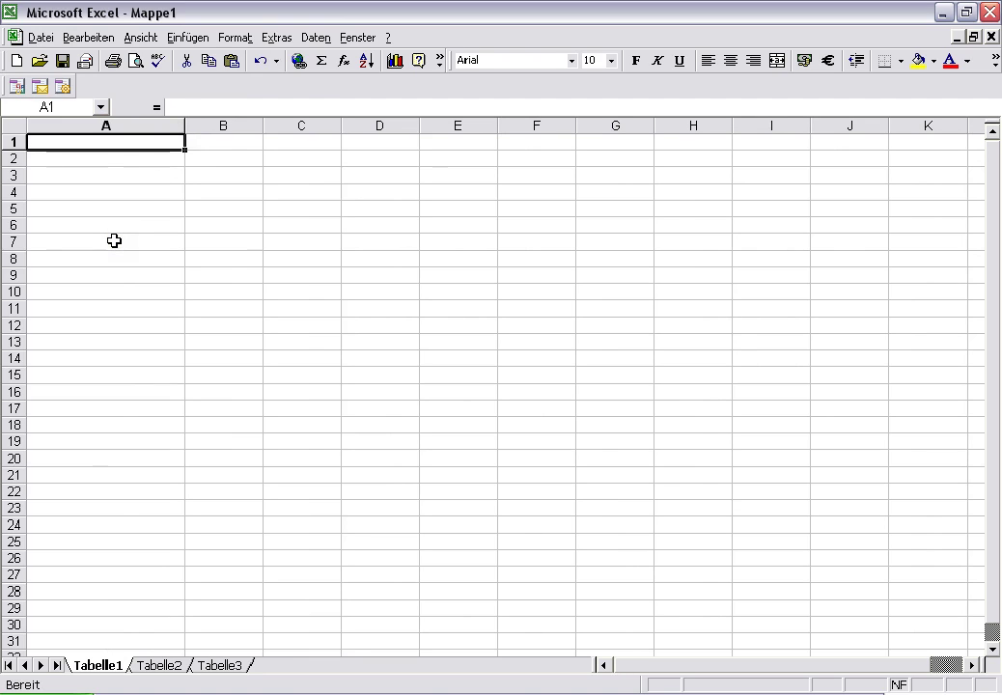
left_click(73, 142)
type("P")
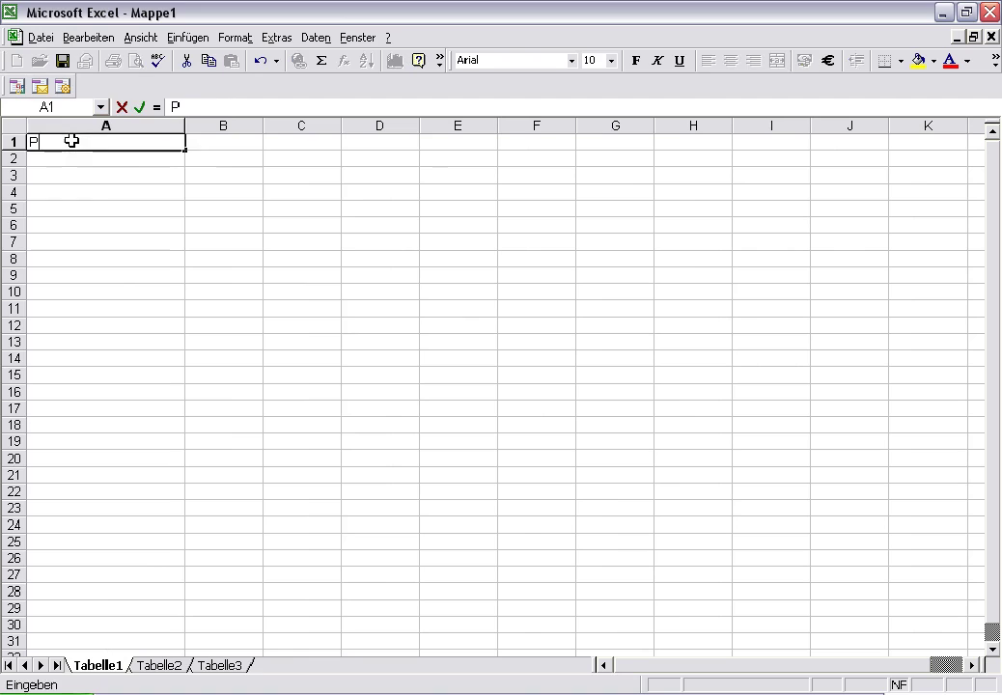
type("eter")
key("Return")
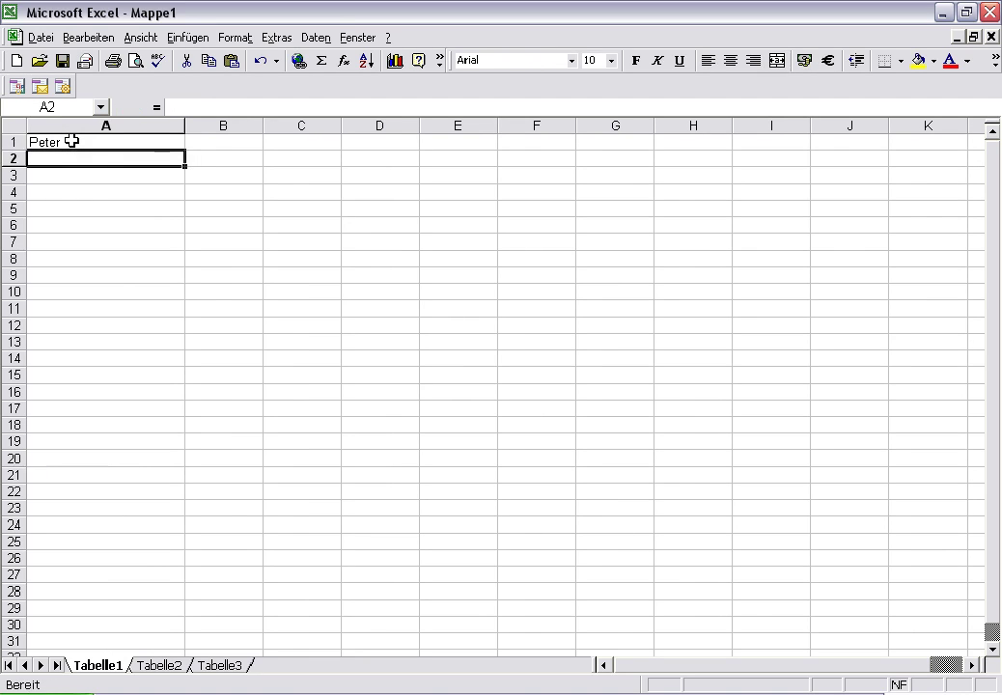
Select cell B1 and widen columns B, C and D to roughly double their default width
left_click(71, 142)
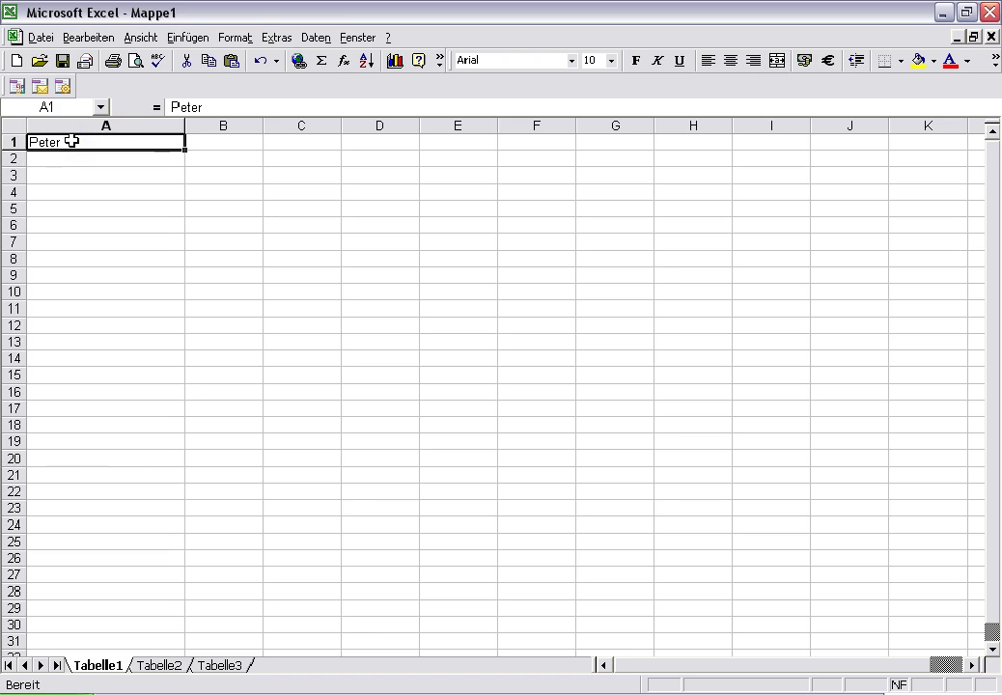
key("Right")
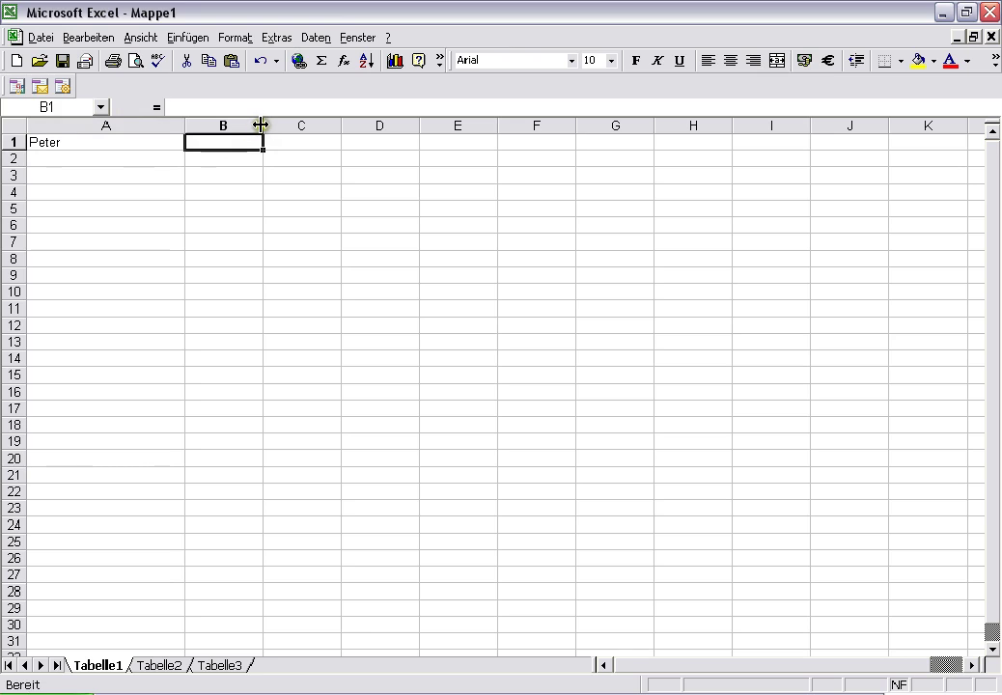
left_click_drag(263, 125, 364, 125)
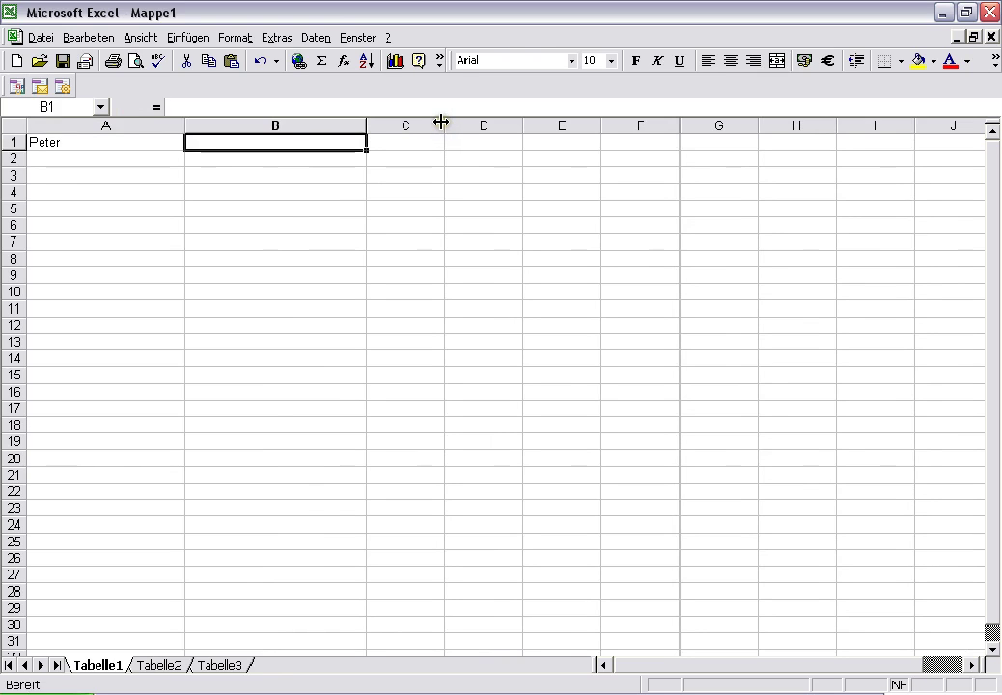
left_click_drag(443, 123, 518, 123)
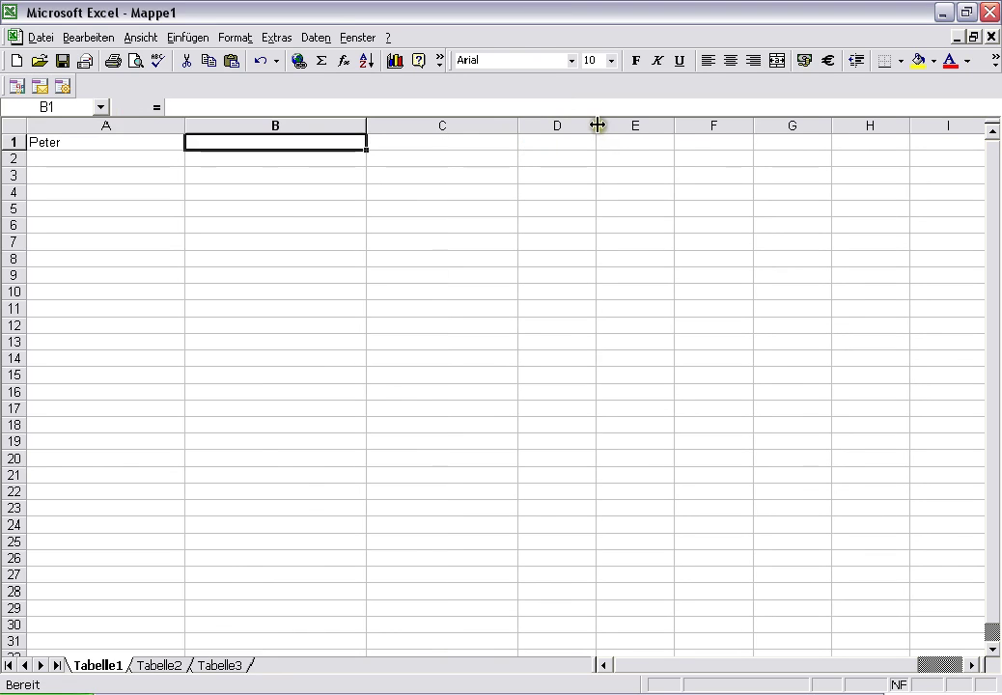
left_click_drag(594, 124, 671, 120)
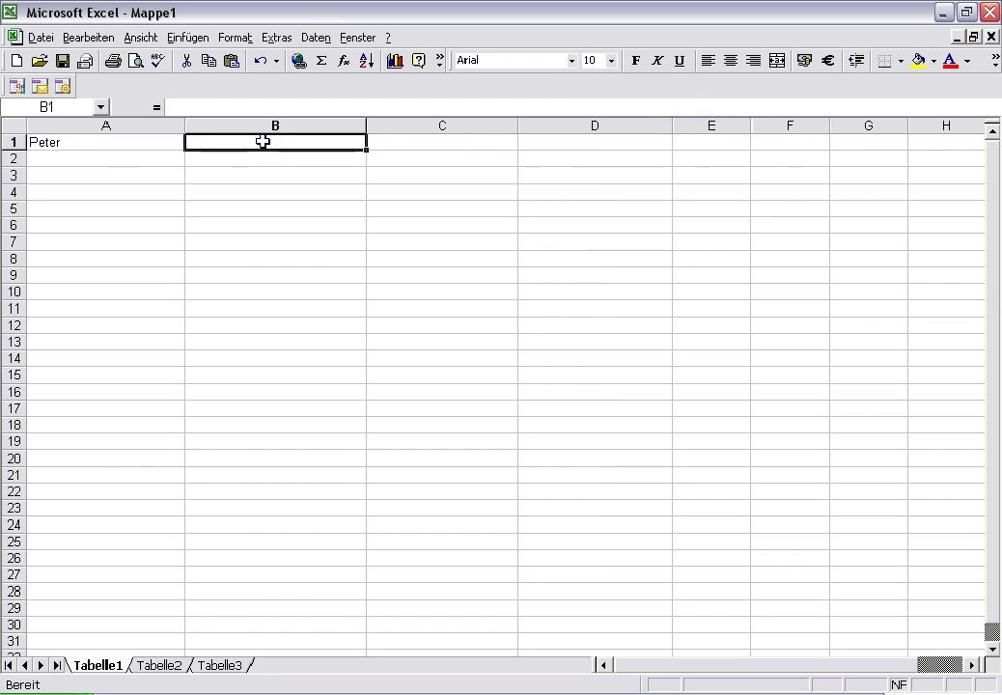
Complete the first record by entering "Strasse 1" in B1, "Stadt 2" in C1 and 1234 in D1
type("S")
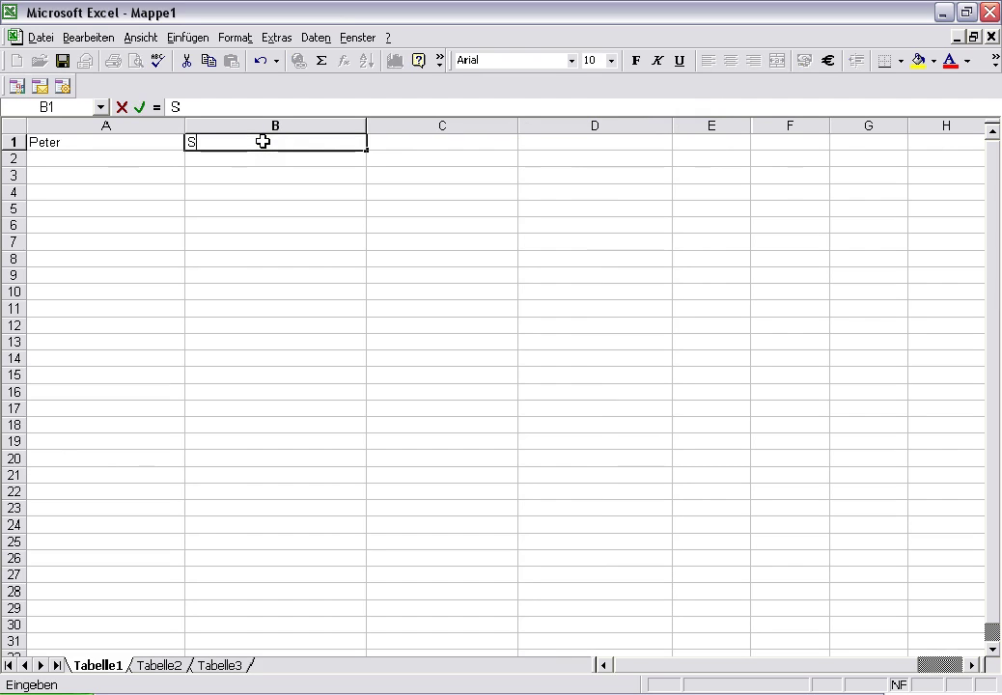
type("trasse")
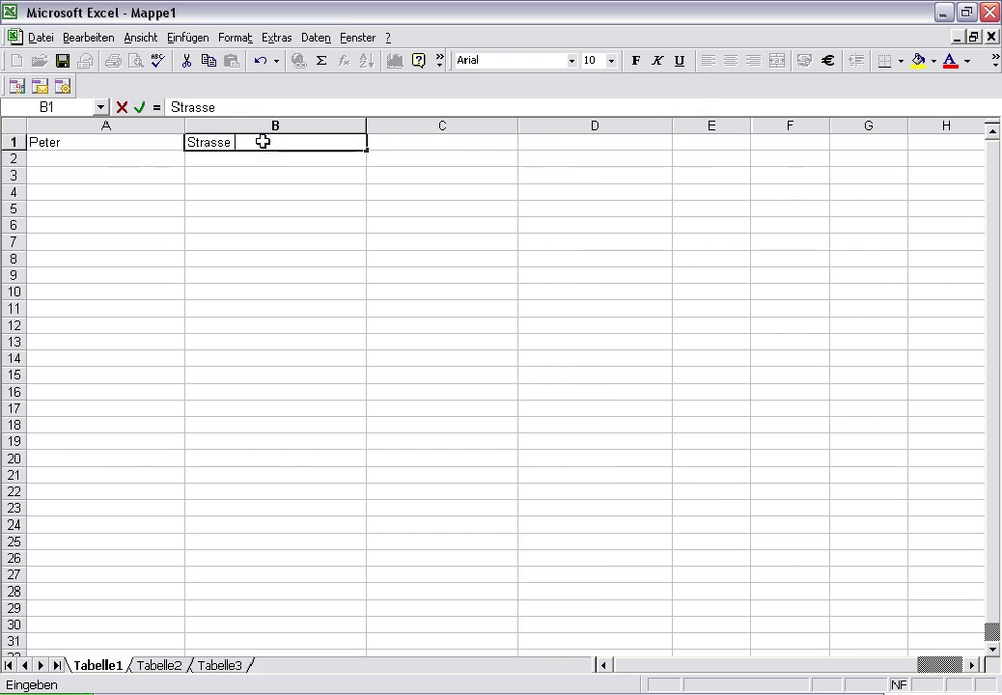
type(" 1")
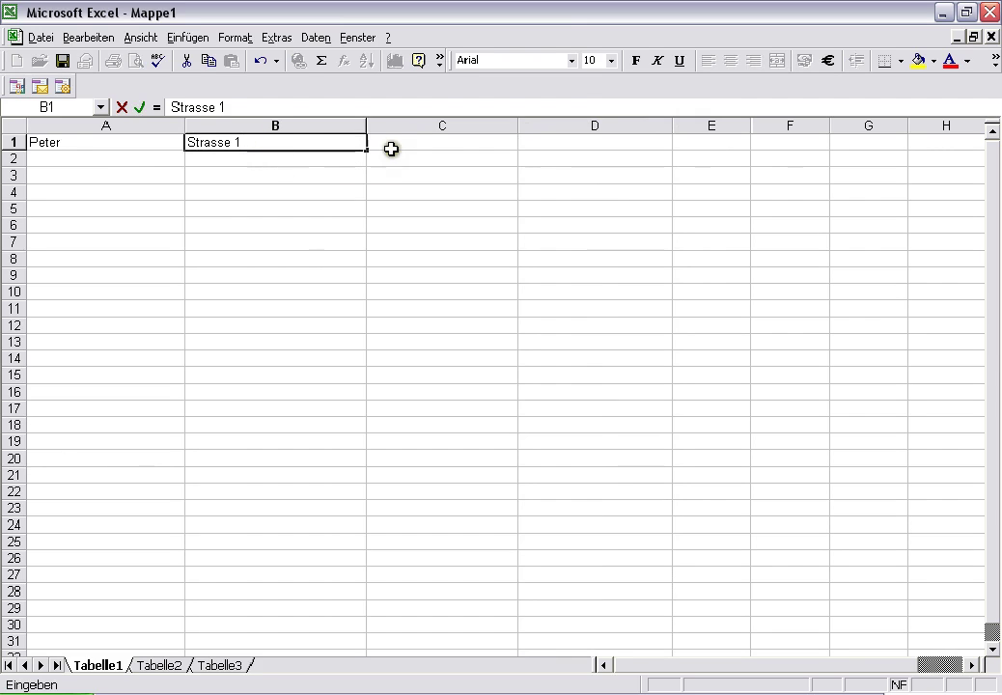
left_click(398, 143)
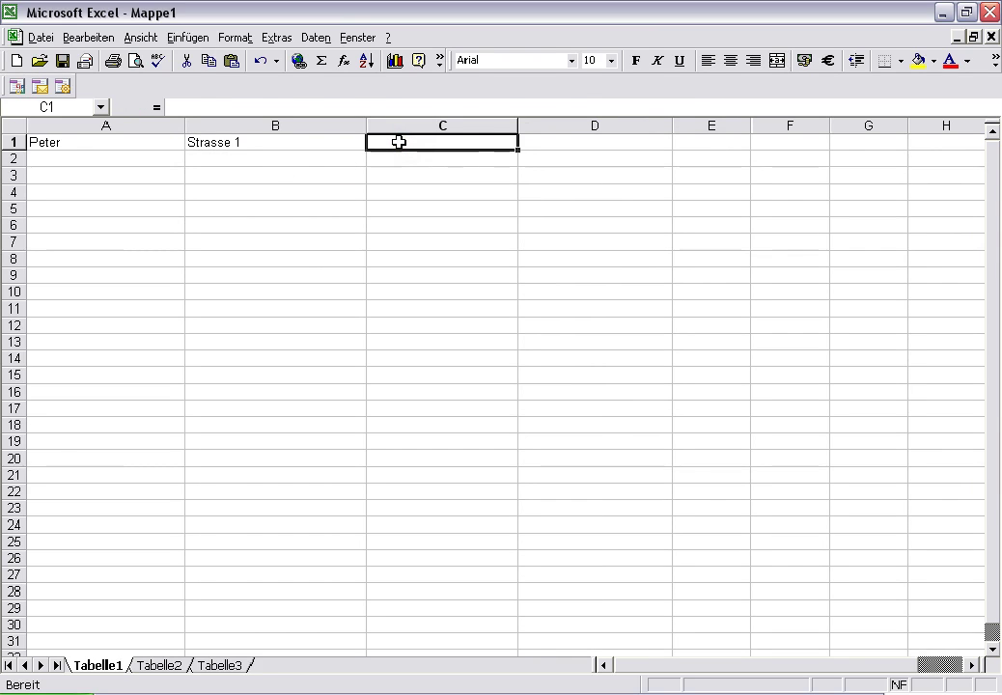
type("Stad")
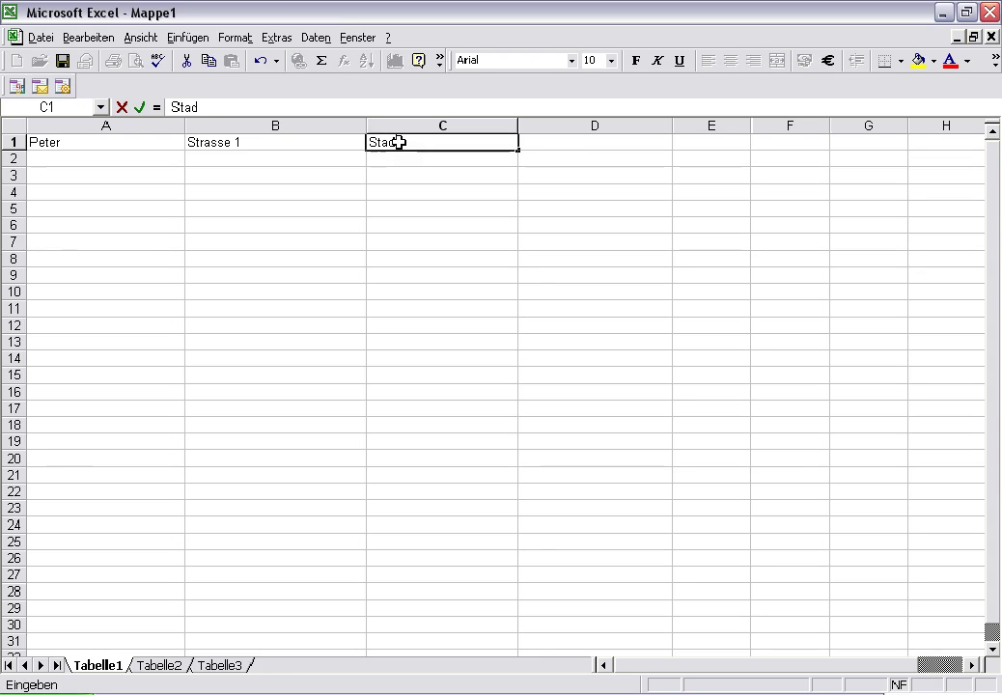
type("t 2")
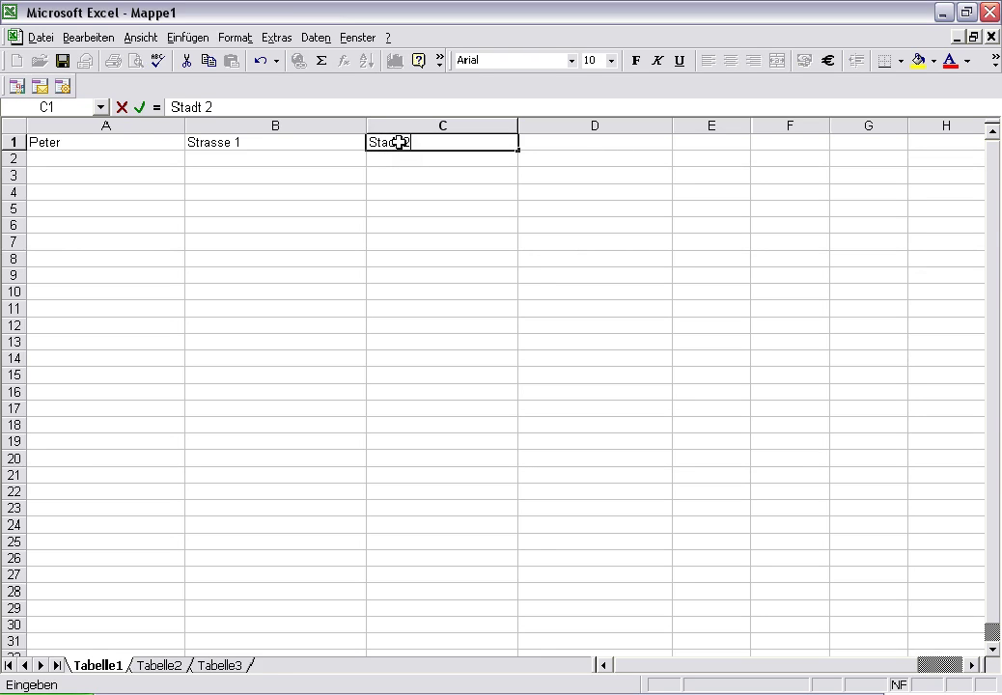
left_click(573, 142)
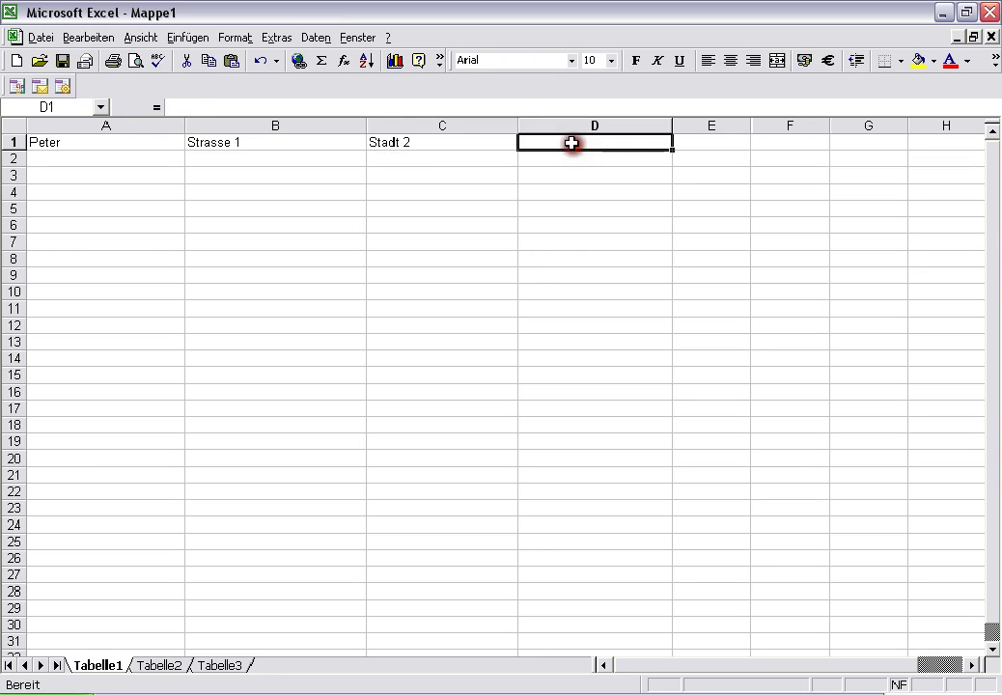
type("12")
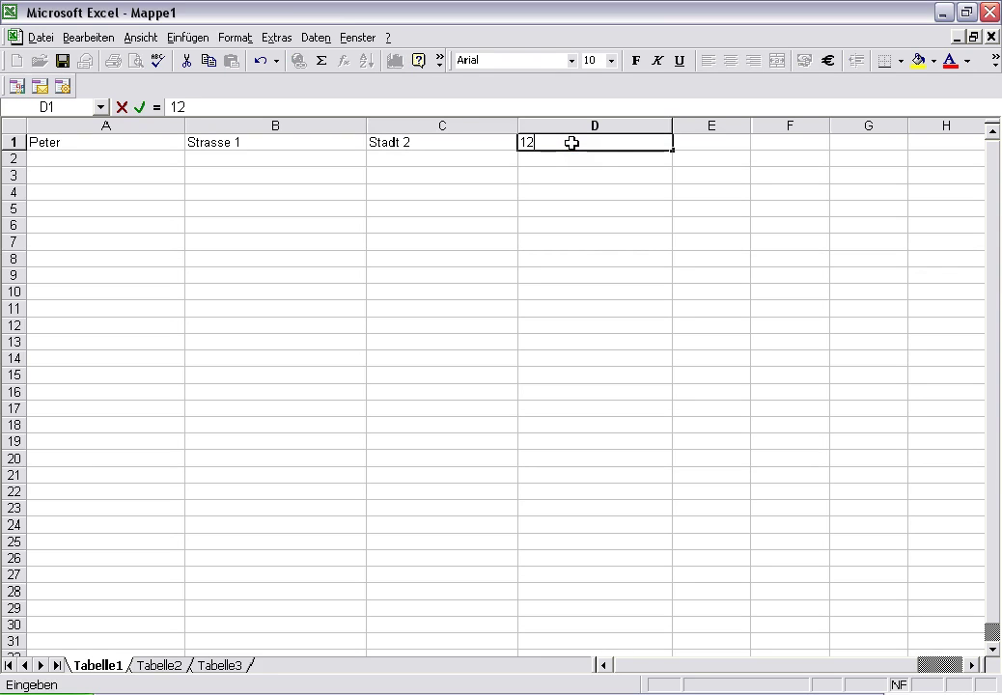
type("34")
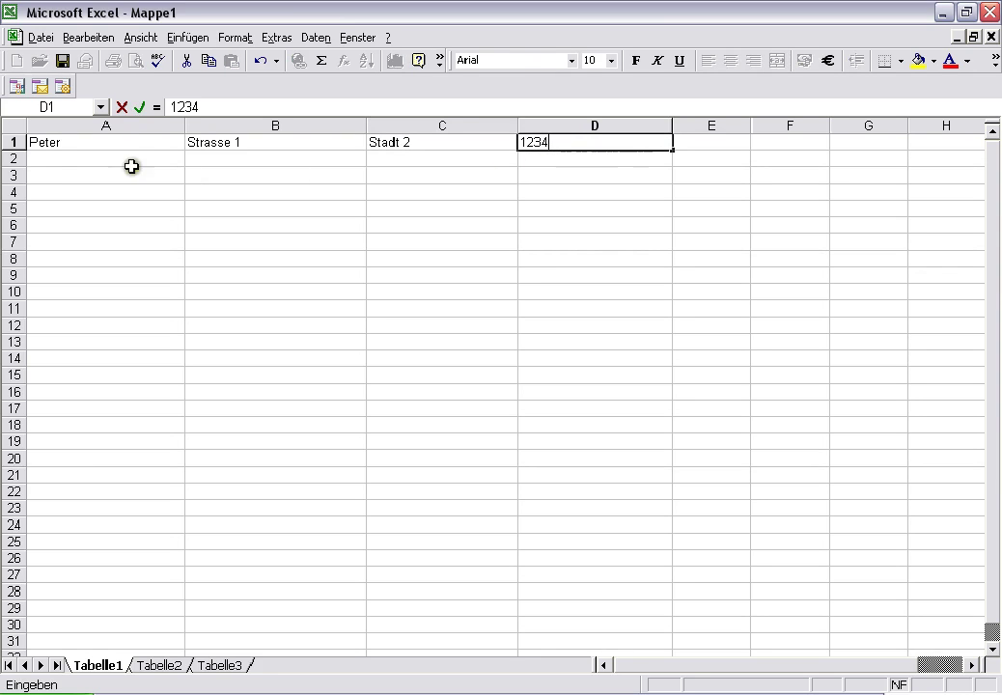
Fill row 2 with the second person's first name, "Strasse 2", "Dorf 5" and 4567 in columns A to D
left_click(44, 157)
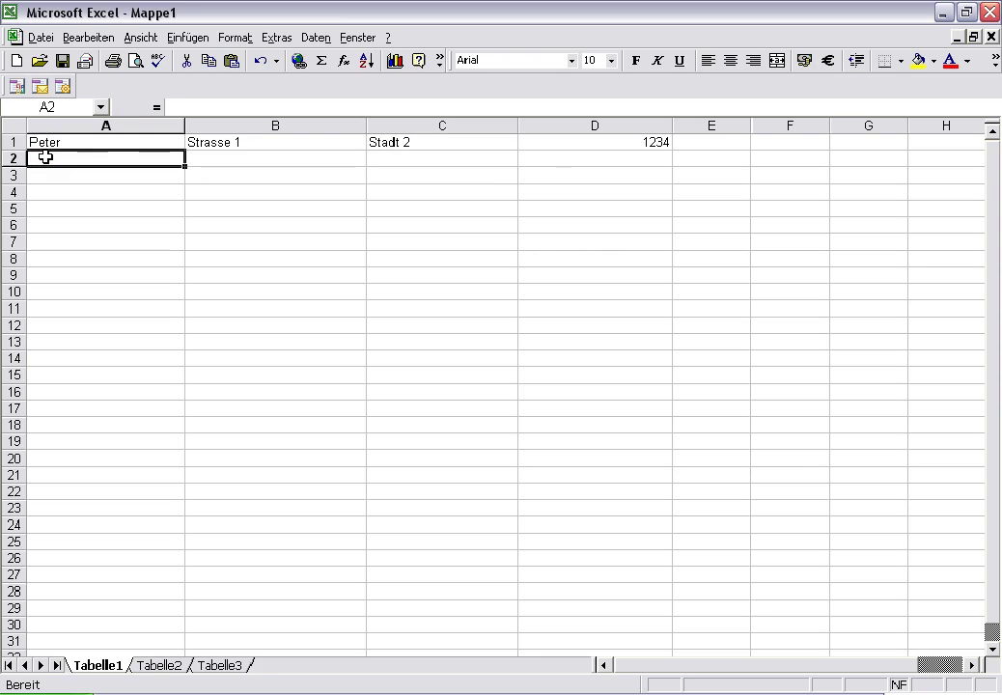
type("Andrea")
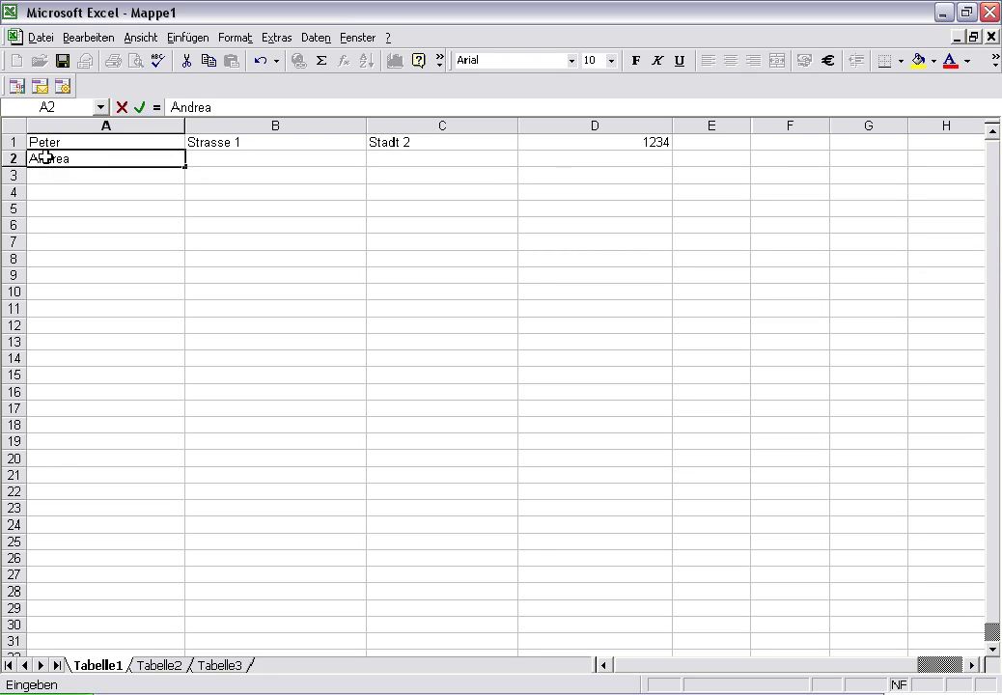
left_click(212, 162)
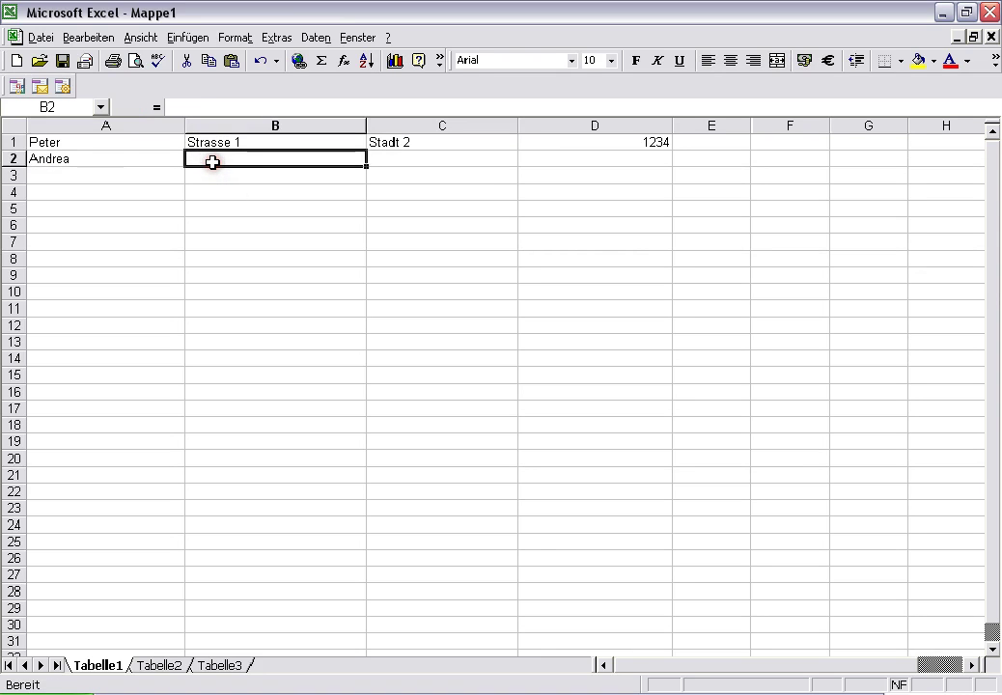
type("Stra")
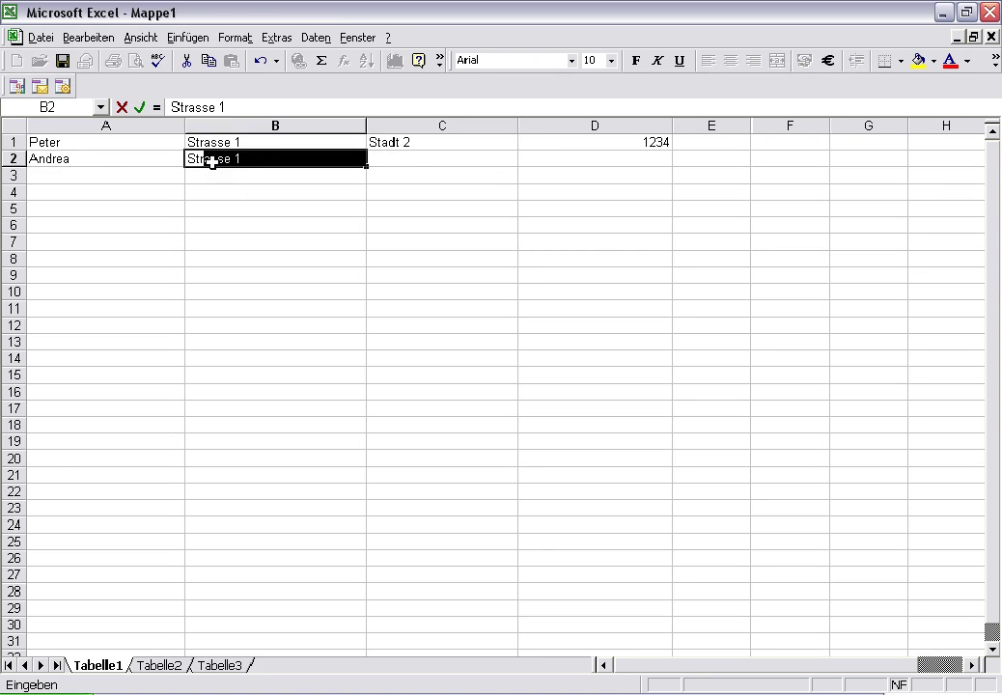
type("sse 2")
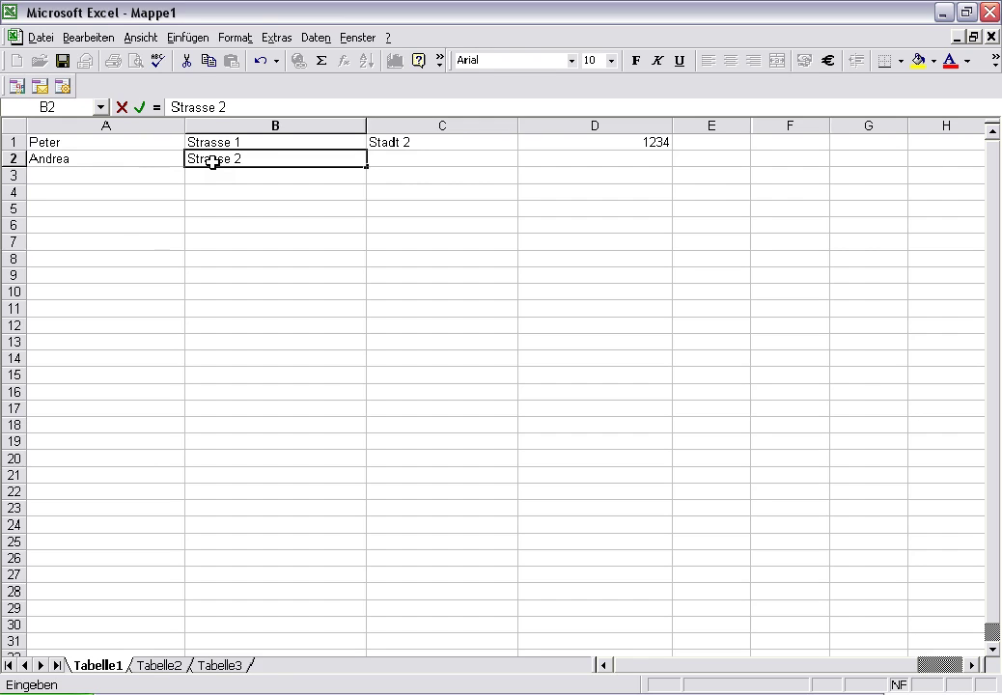
left_click(409, 157)
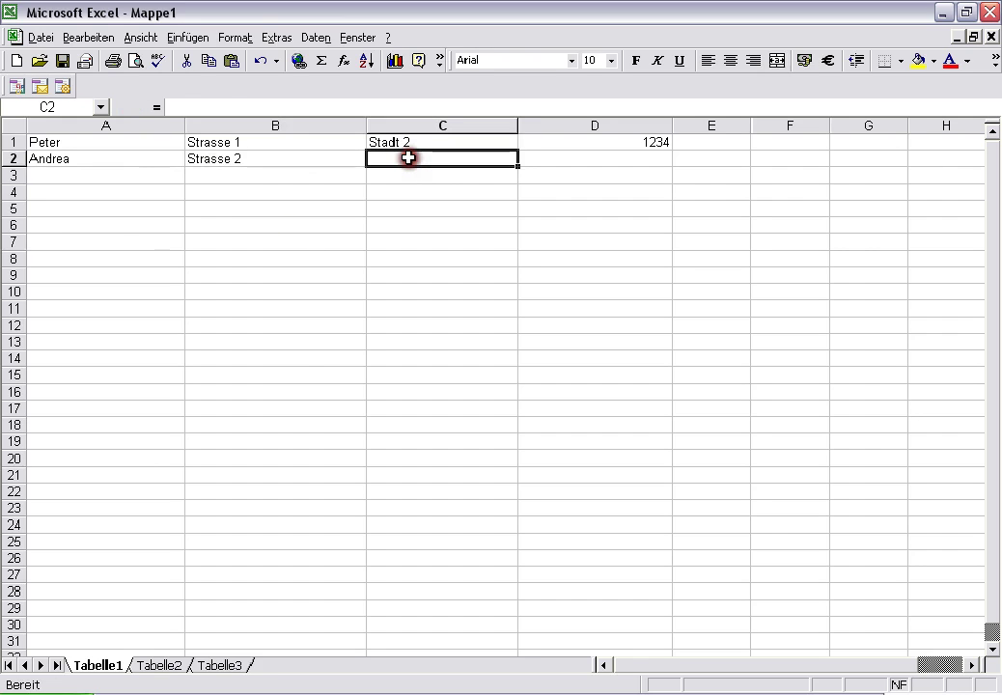
type("D")
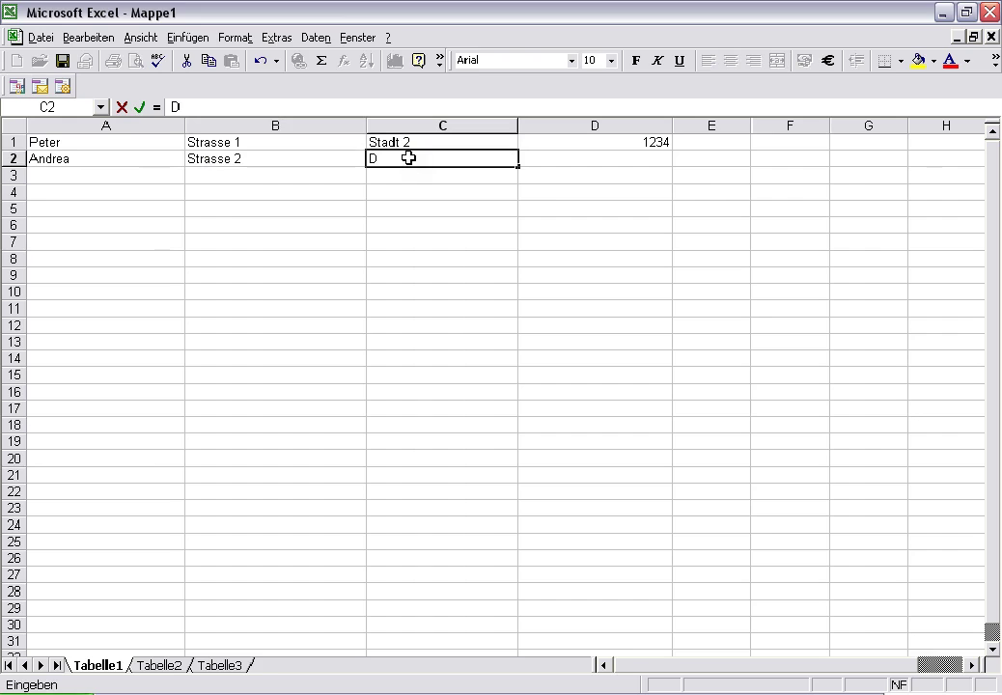
type("orf 5")
left_click(568, 163)
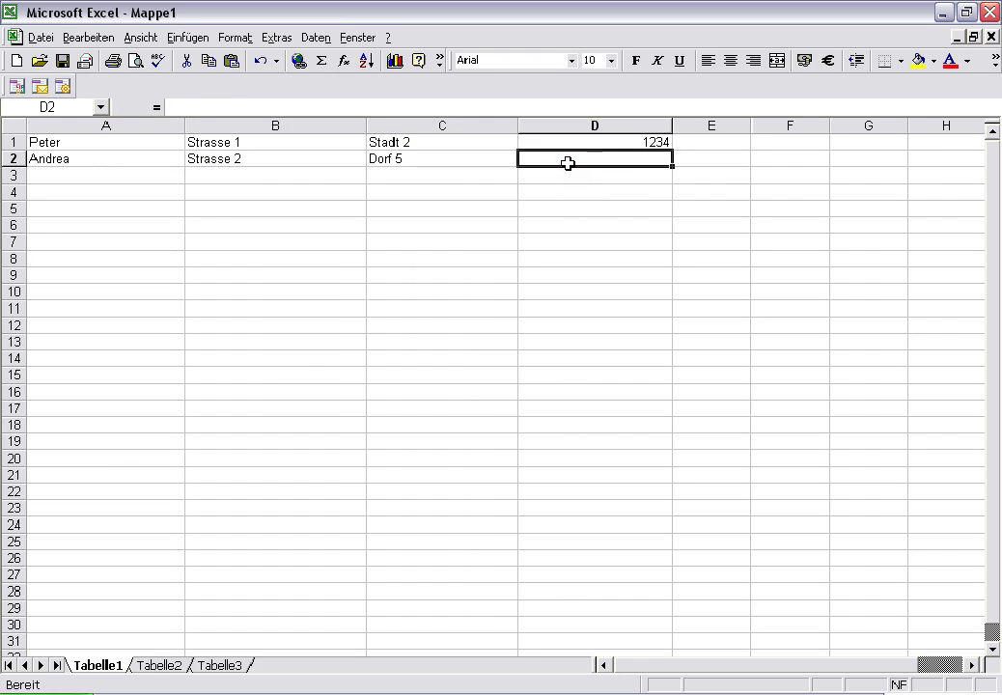
type("4567")
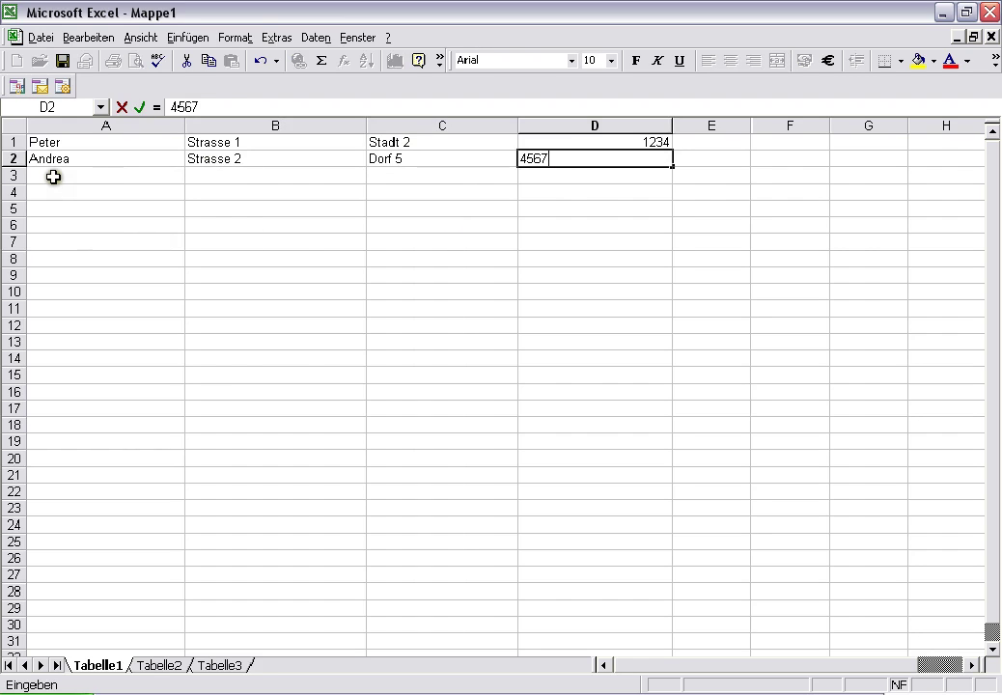
left_click(559, 169)
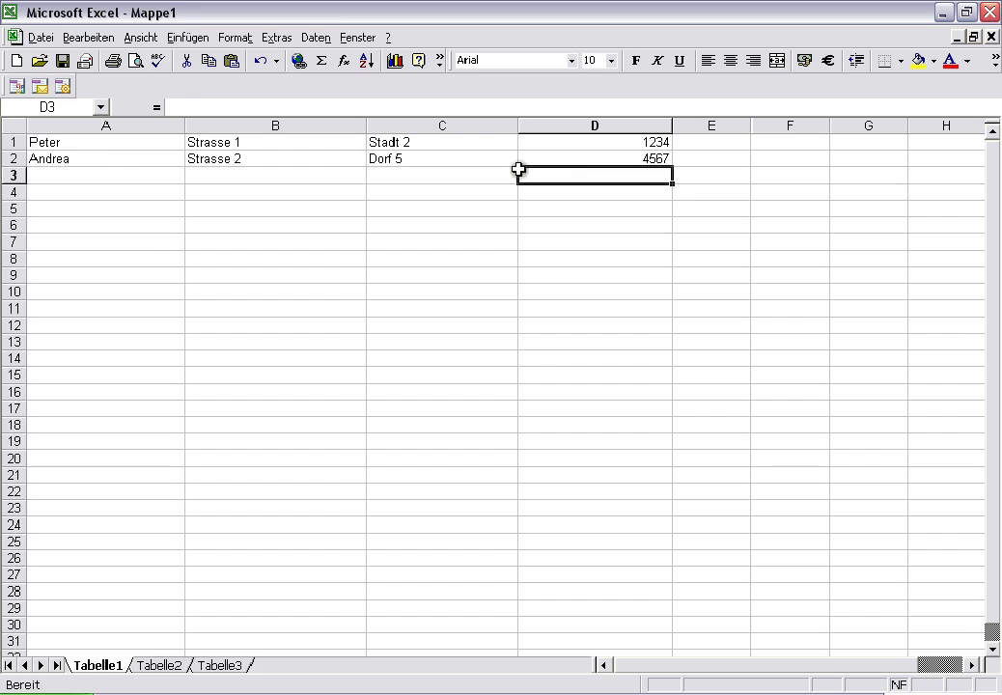
Fill row 3 with the third person's first name, "Strasse 3", "Stadt 4" and 9876 in columns A to D
left_click(59, 176)
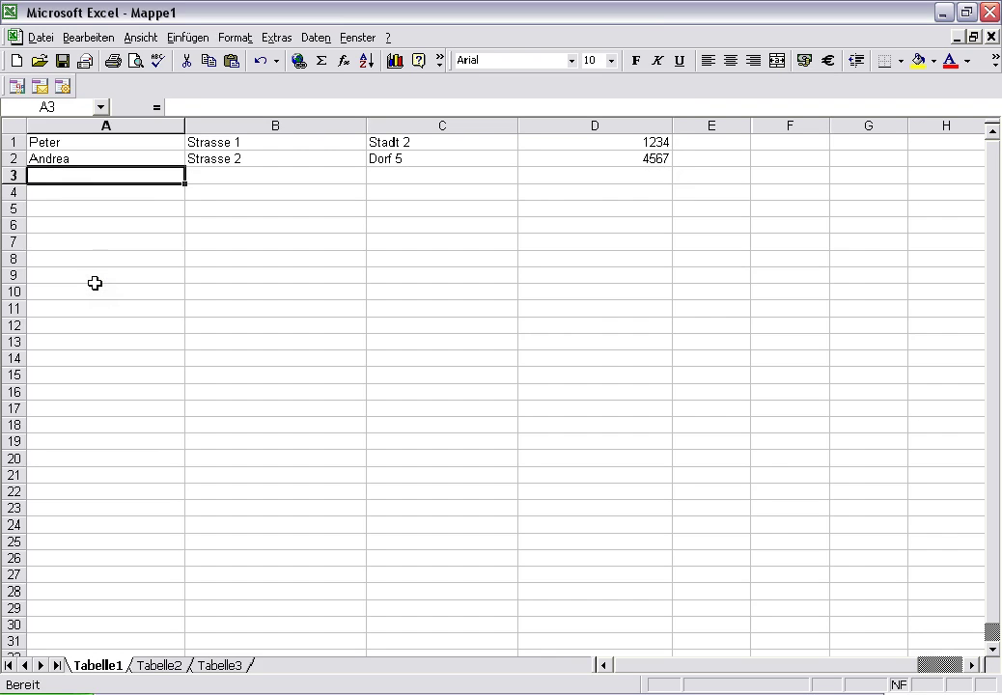
type("Mic")
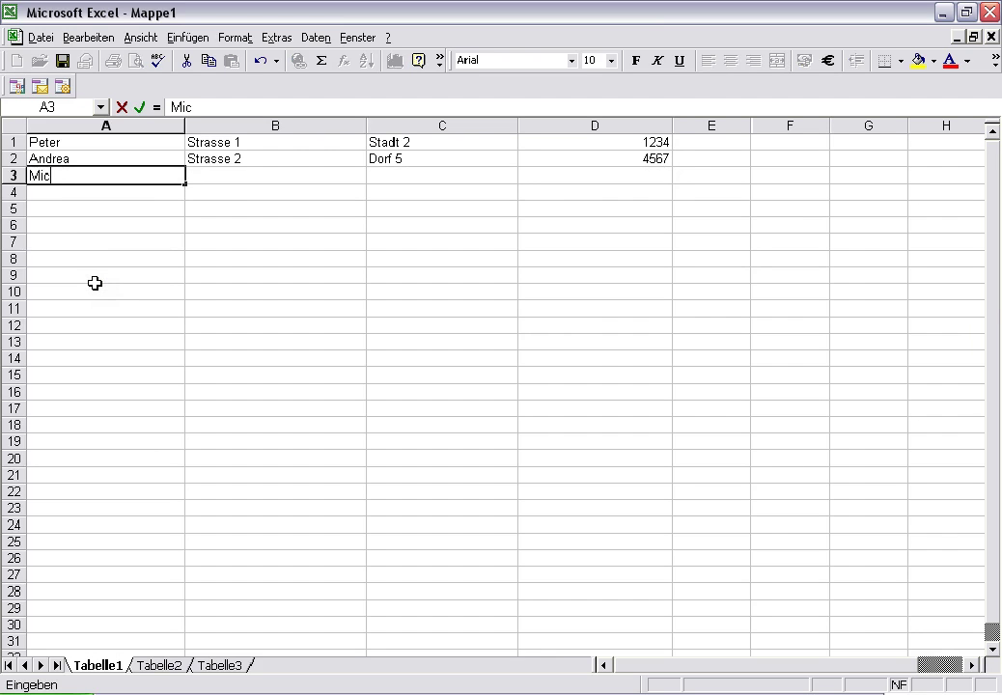
type("hel")
key("Tab")
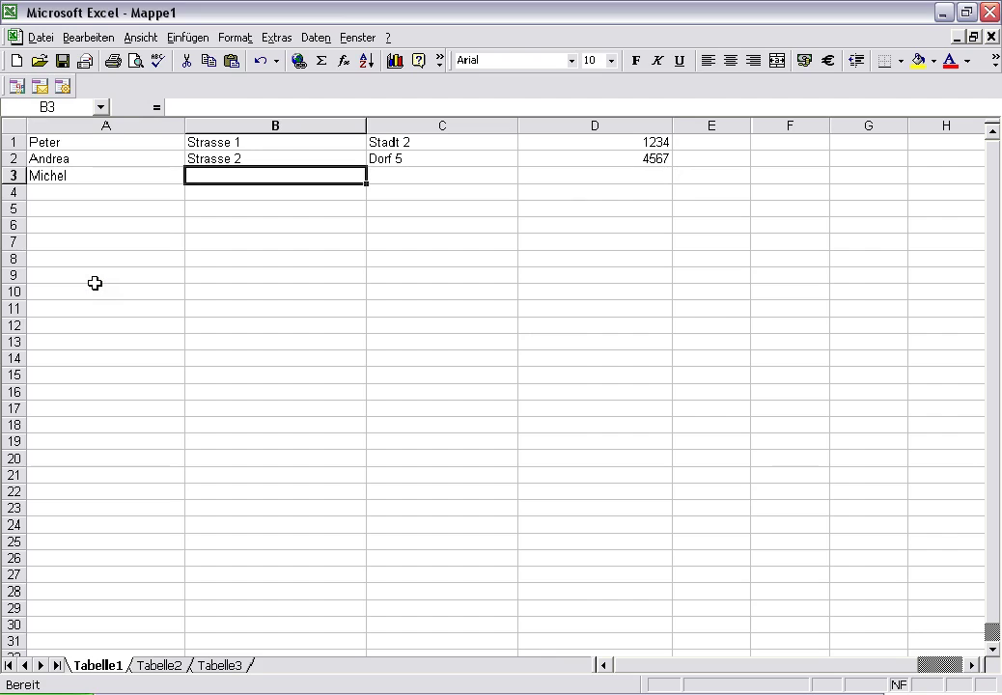
type("Stra")
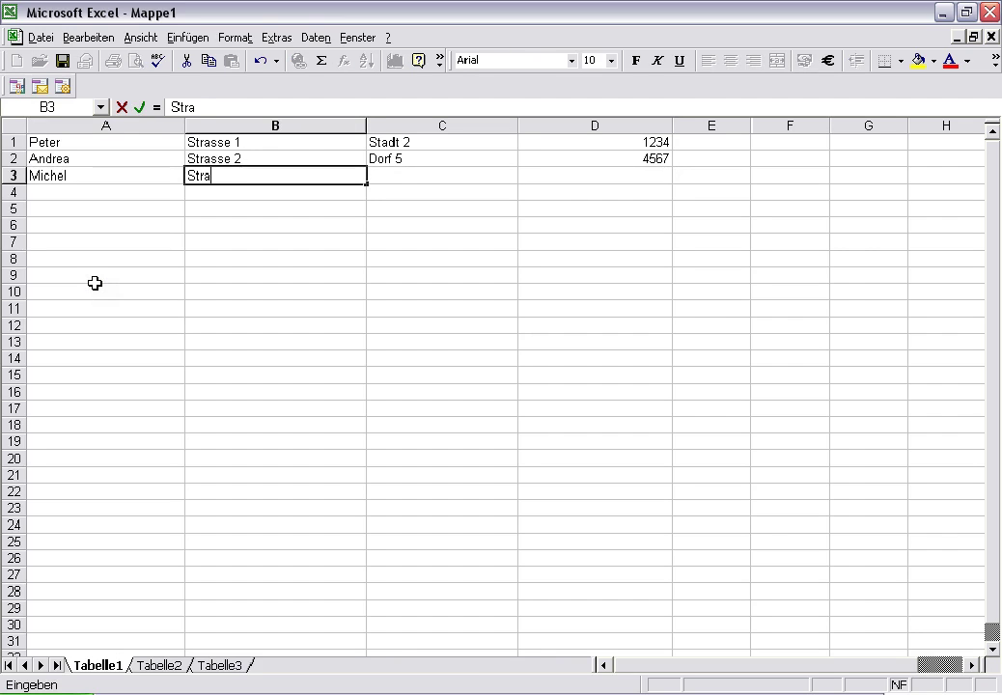
type("sse 3")
key("Tab")
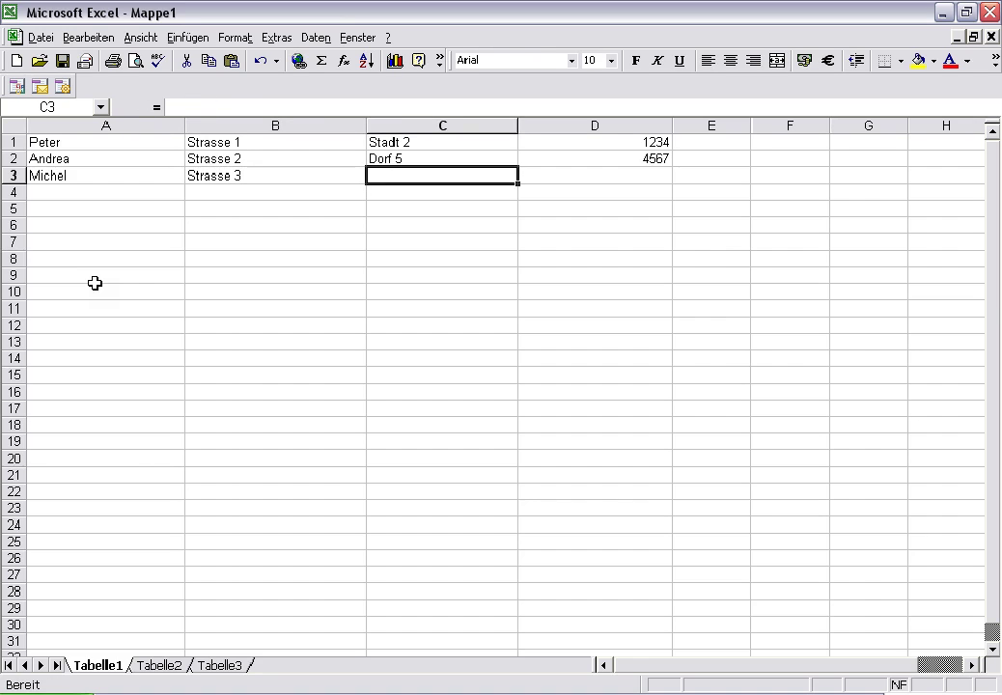
type("Stad")
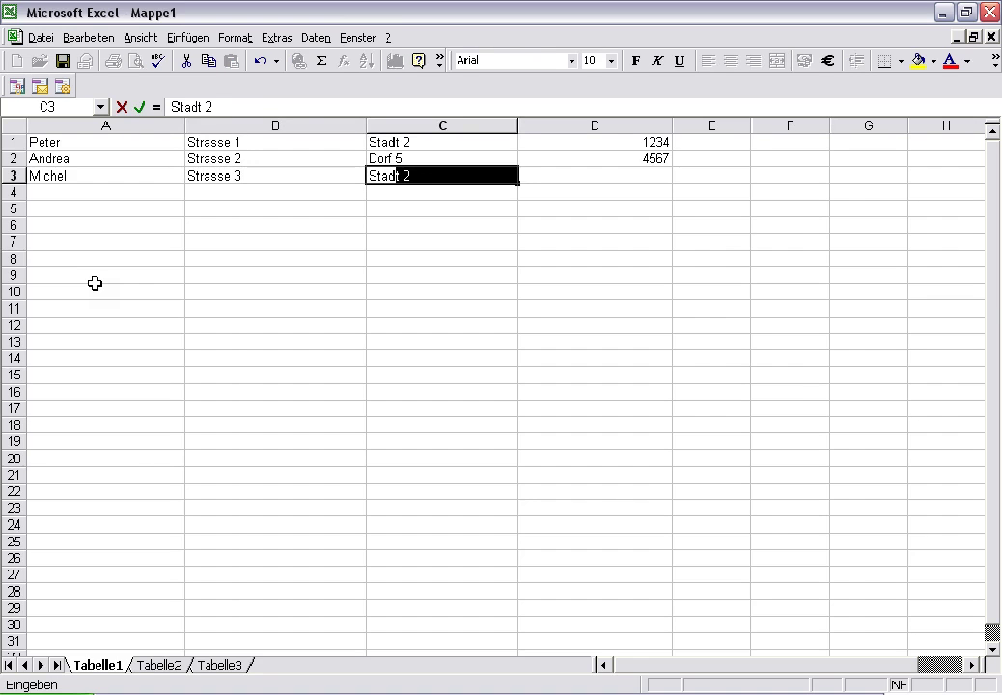
type("t 4")
key("Tab")
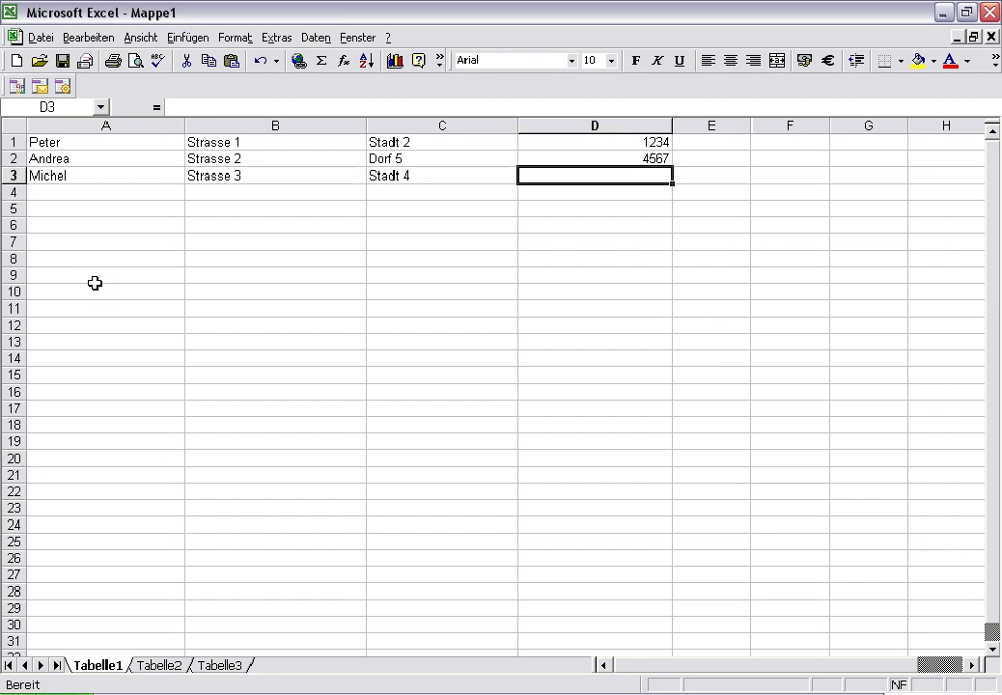
type("9876")
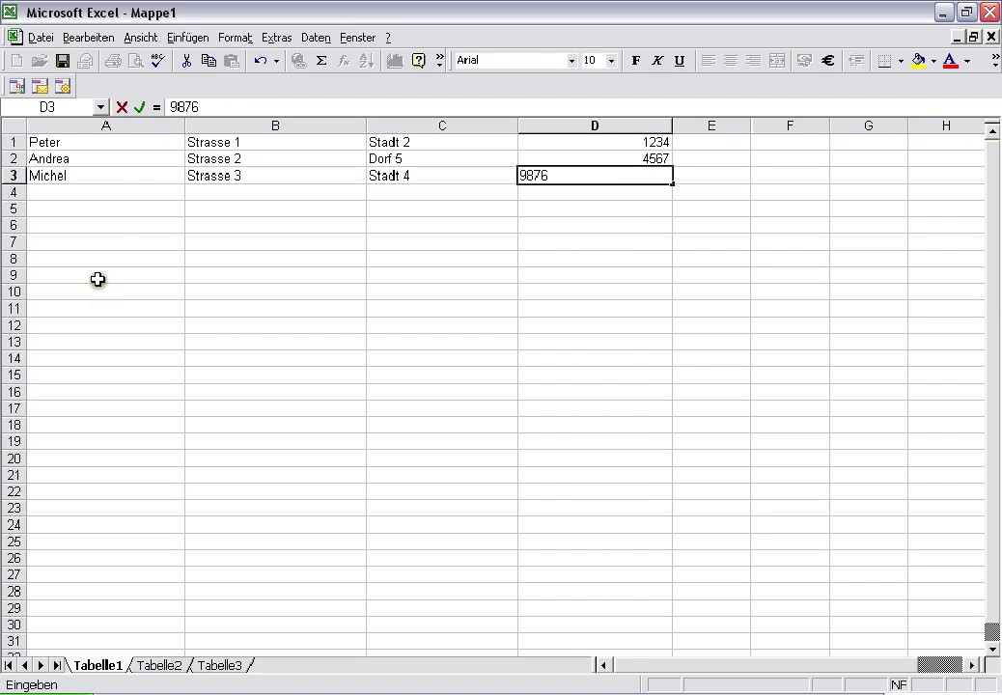
Fill row 4 with the fourth person's first name, "Strasse 4", "Siedlung 6" and 5462 in columns A to D
left_click(44, 191)
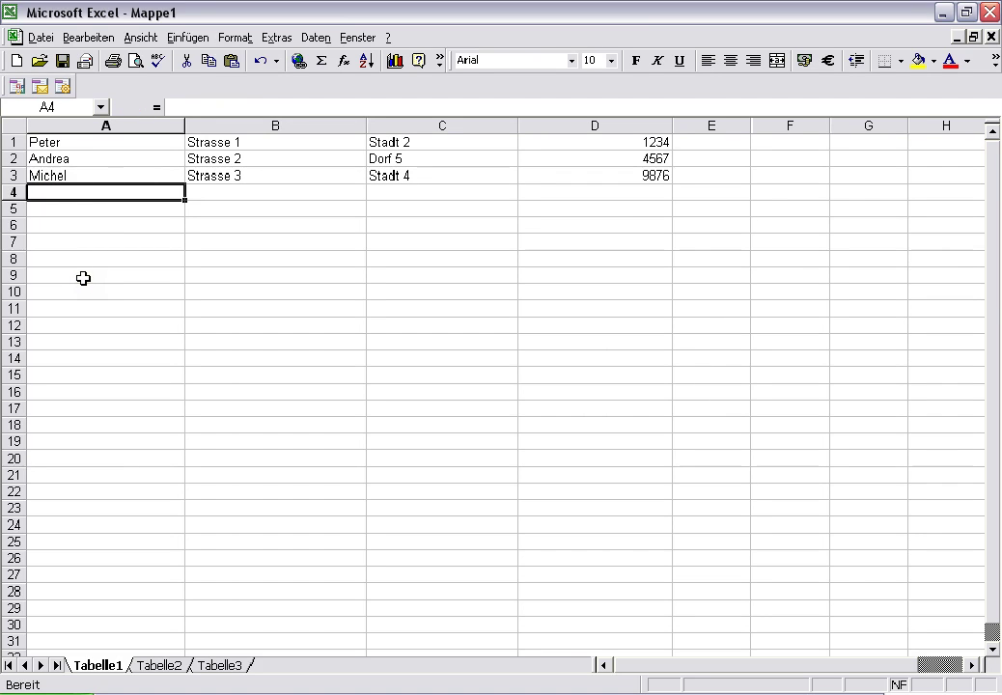
type("A")
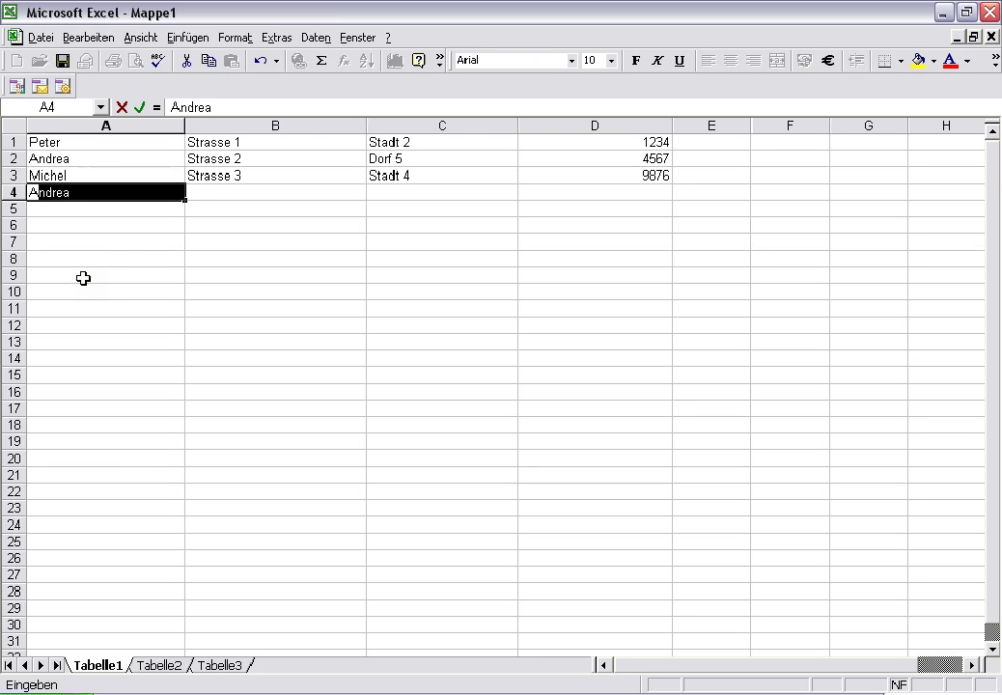
key("Delete")
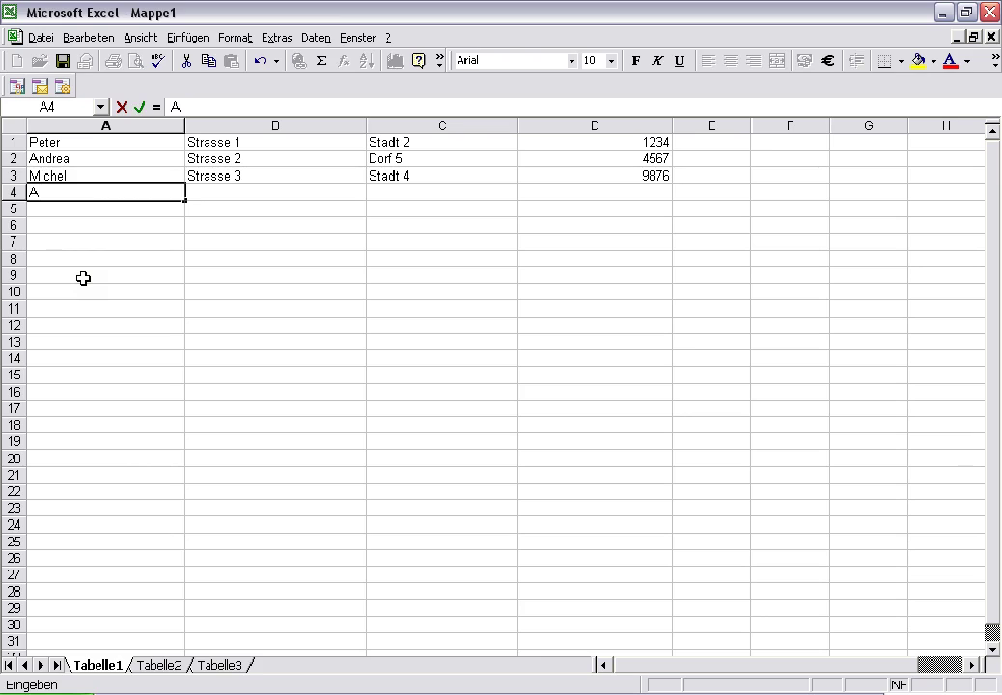
key("BackSpace")
type("Dora")
key("Tab")
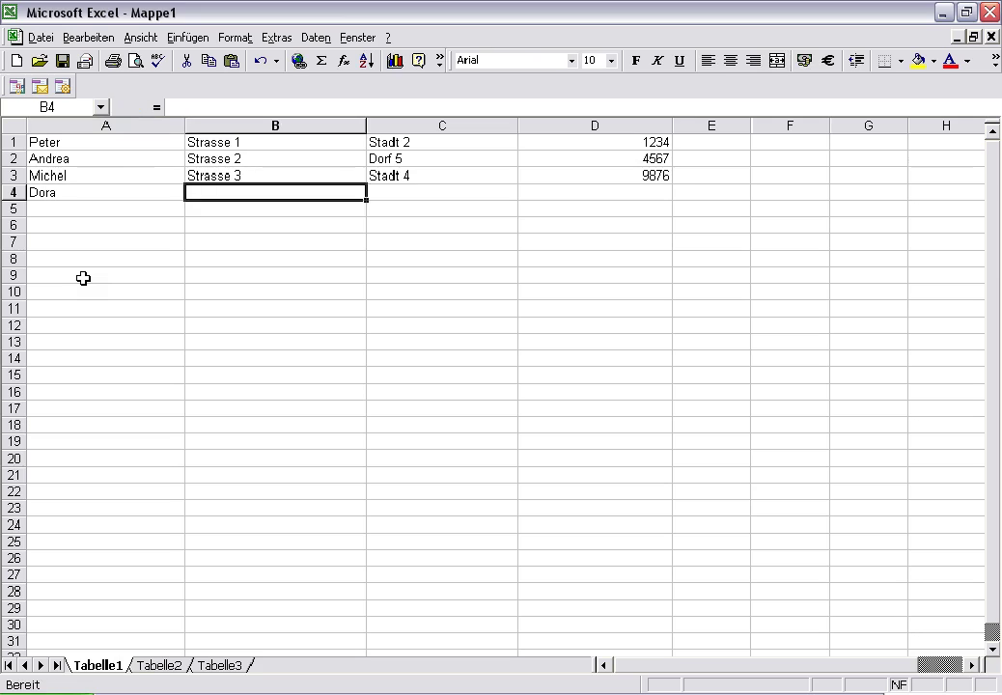
type("Stra")
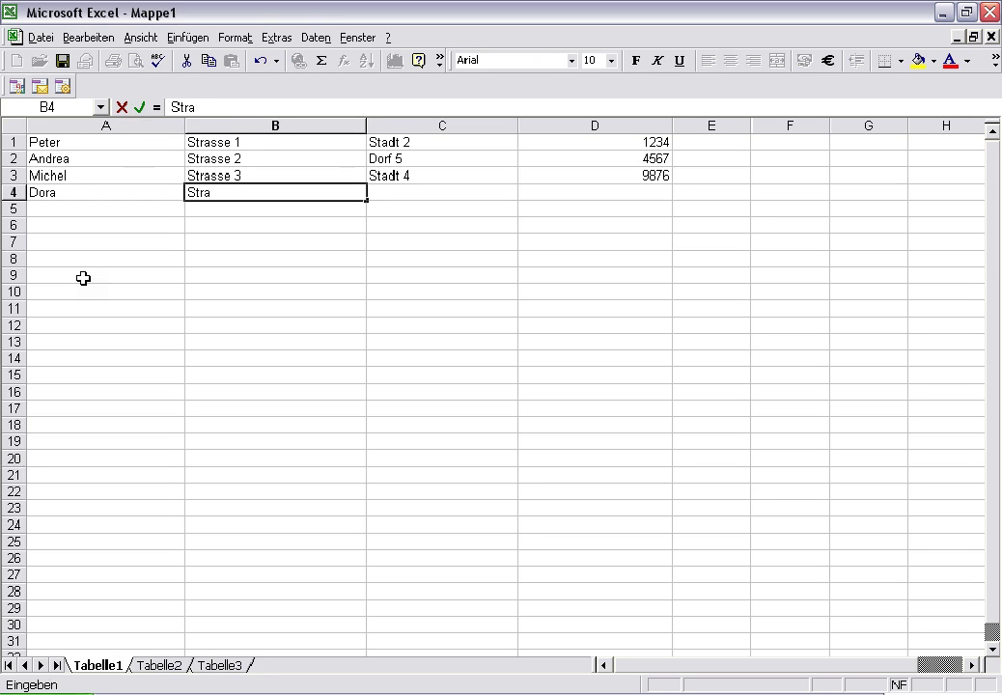
type("sse 4")
key("Tab")
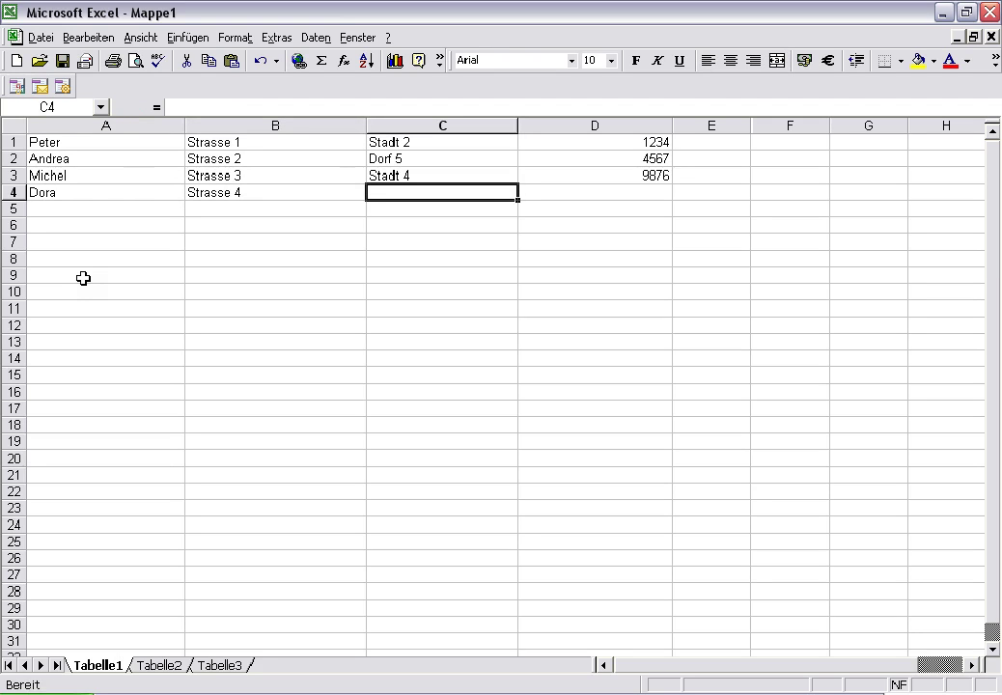
type("Siedlung")
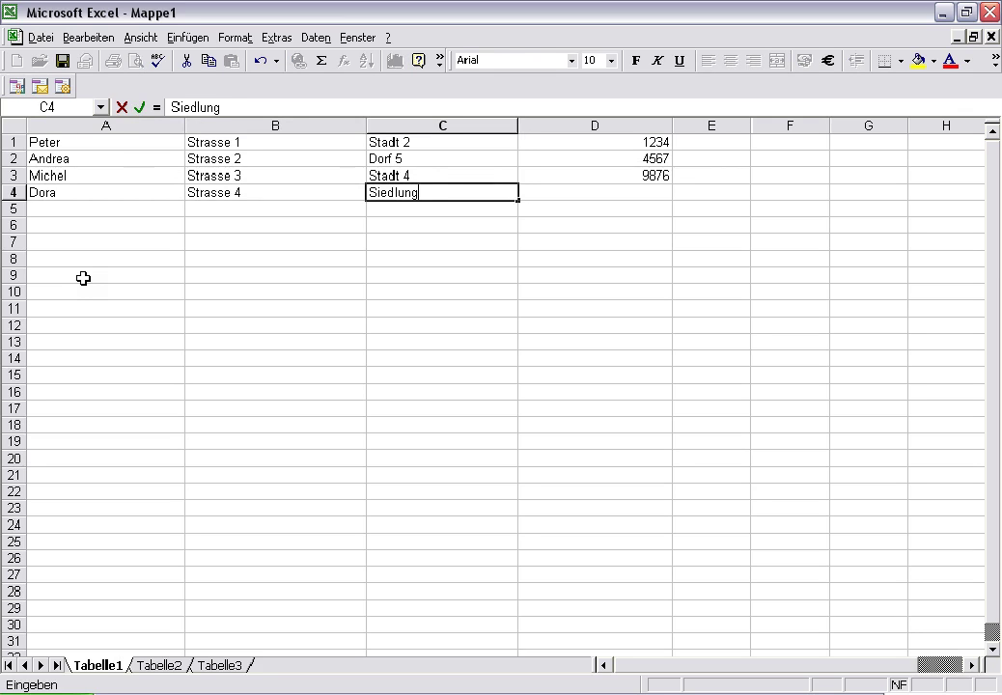
type(" 6")
key("Tab")
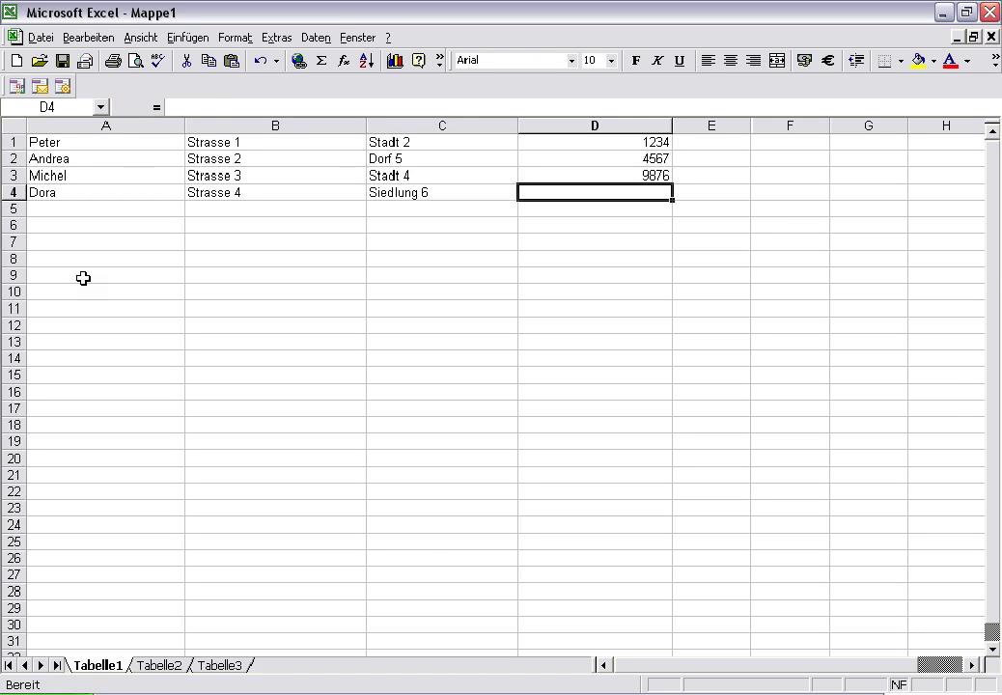
type("5462")
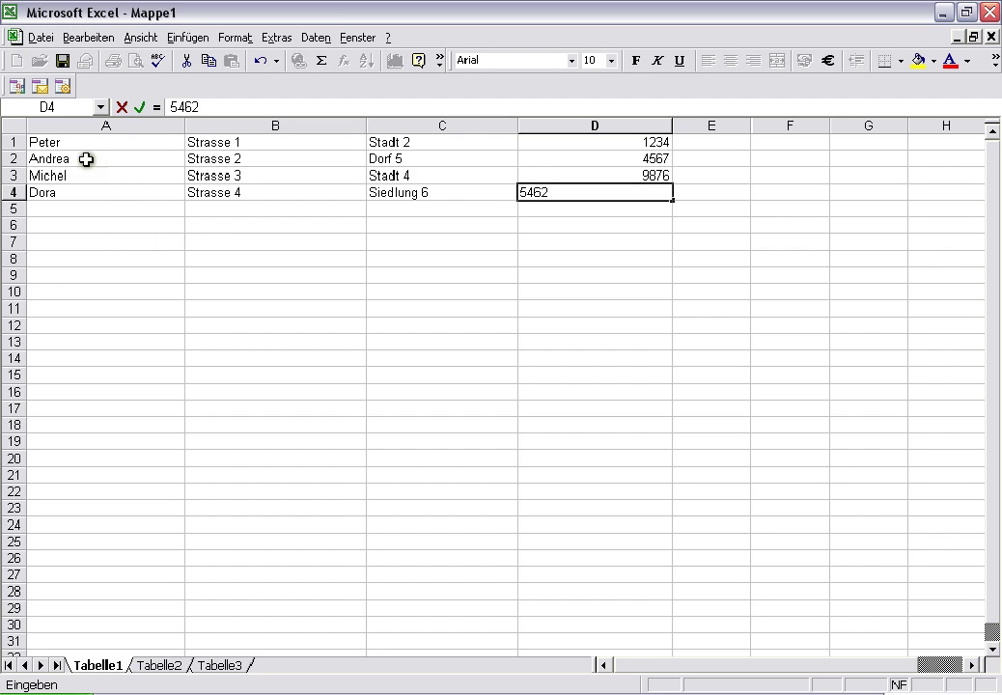
left_click(41, 207)
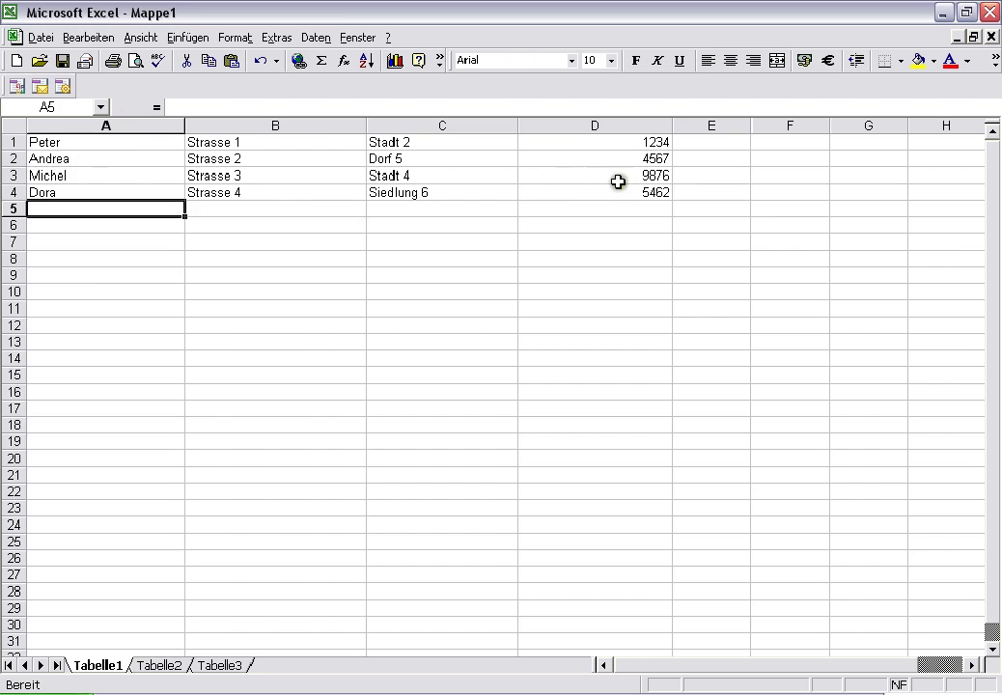
Sort the records in A1:D4 in ascending order by first name and undo the sort
left_click_drag(51, 142, 644, 190)
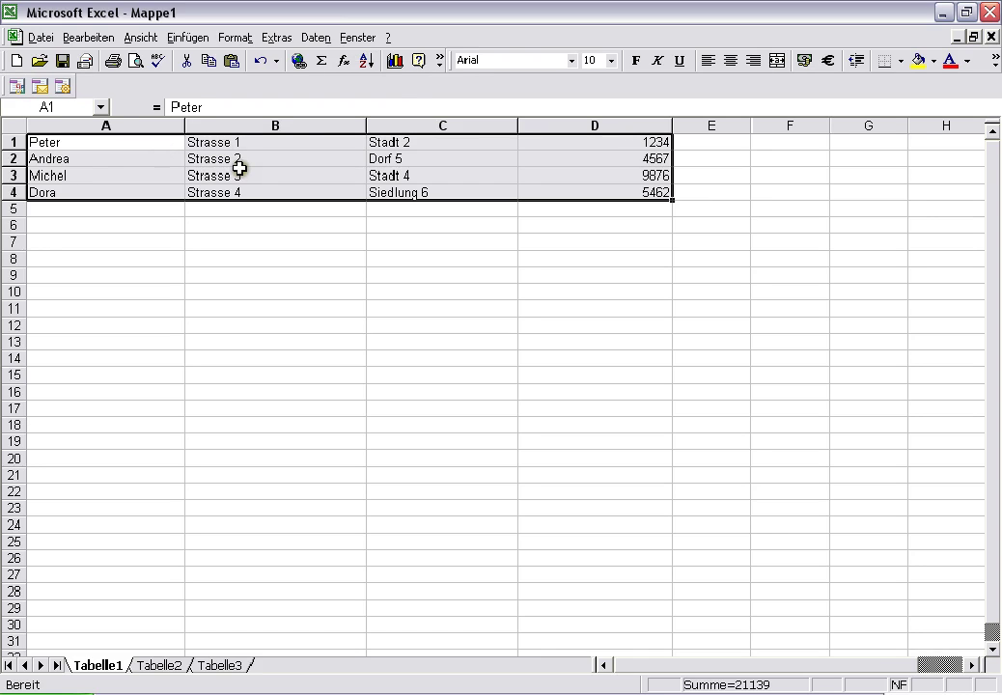
left_click(366, 62)
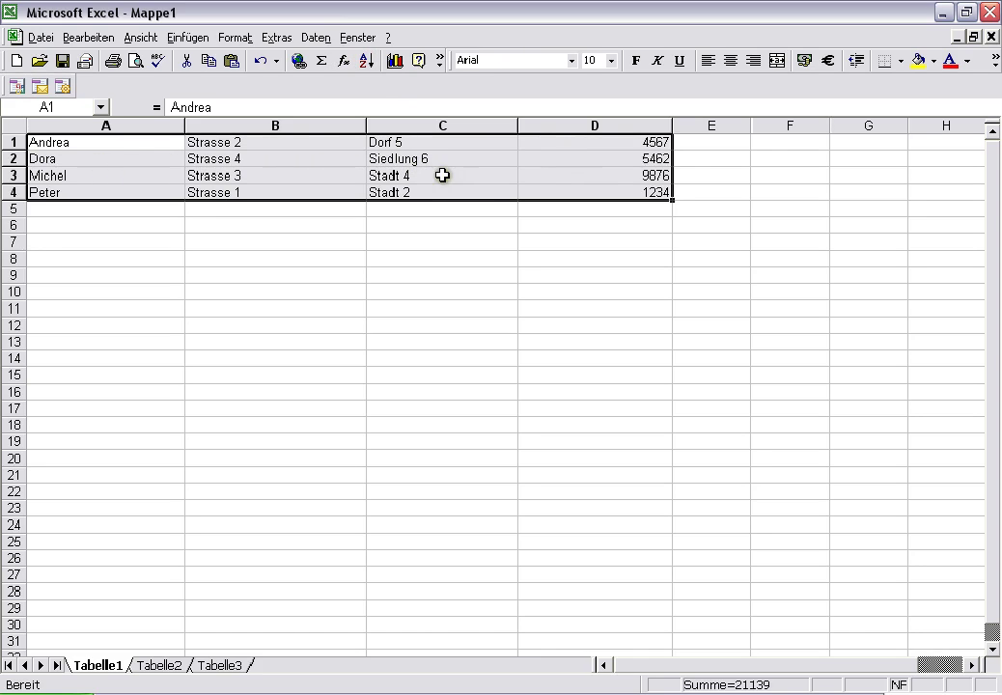
left_click(100, 216)
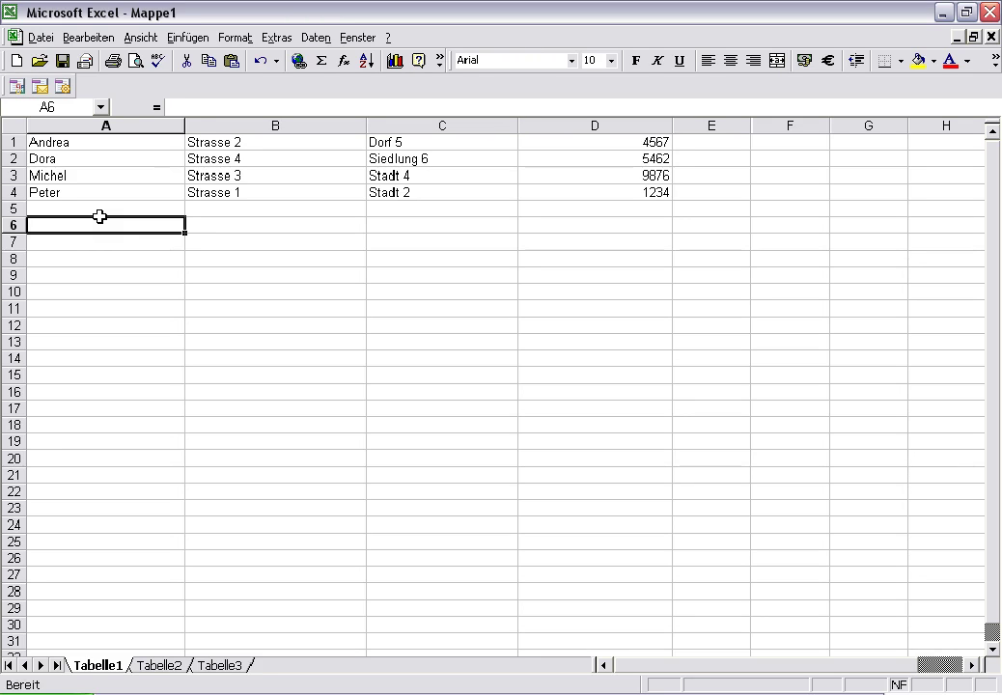
left_click(259, 62)
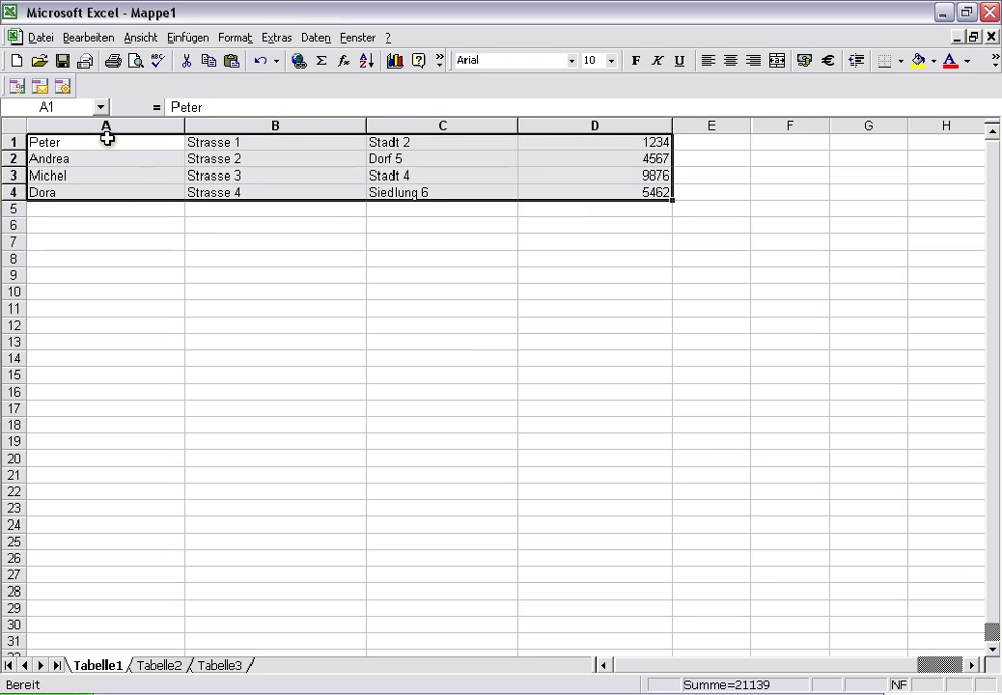
Try sorting only the first names in A1:A4 in ascending order and undo it
left_click_drag(105, 136, 106, 186)
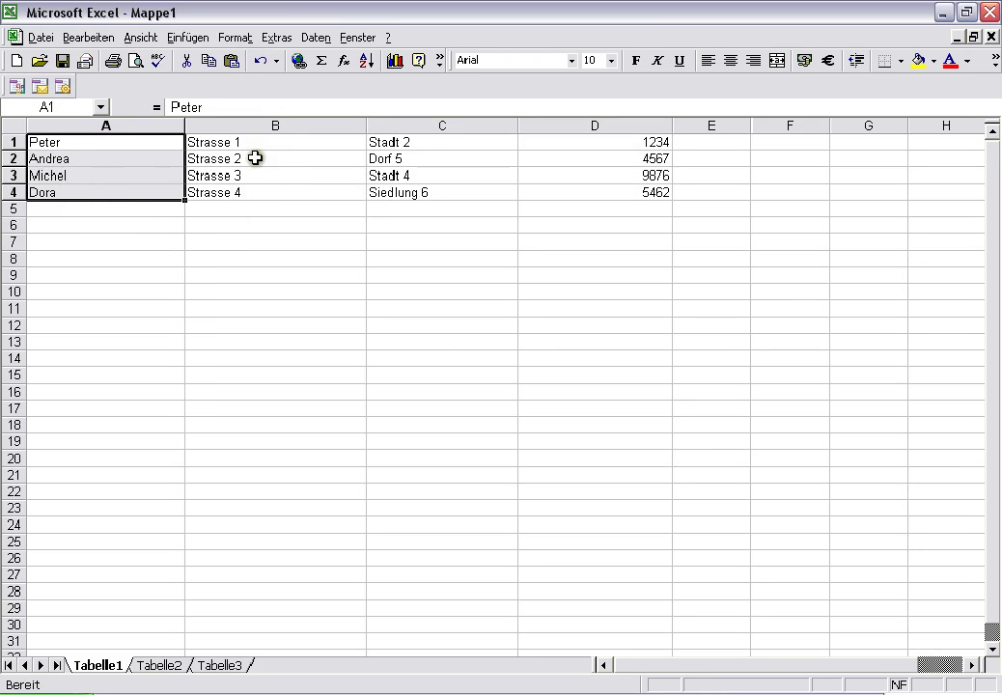
left_click(368, 62)
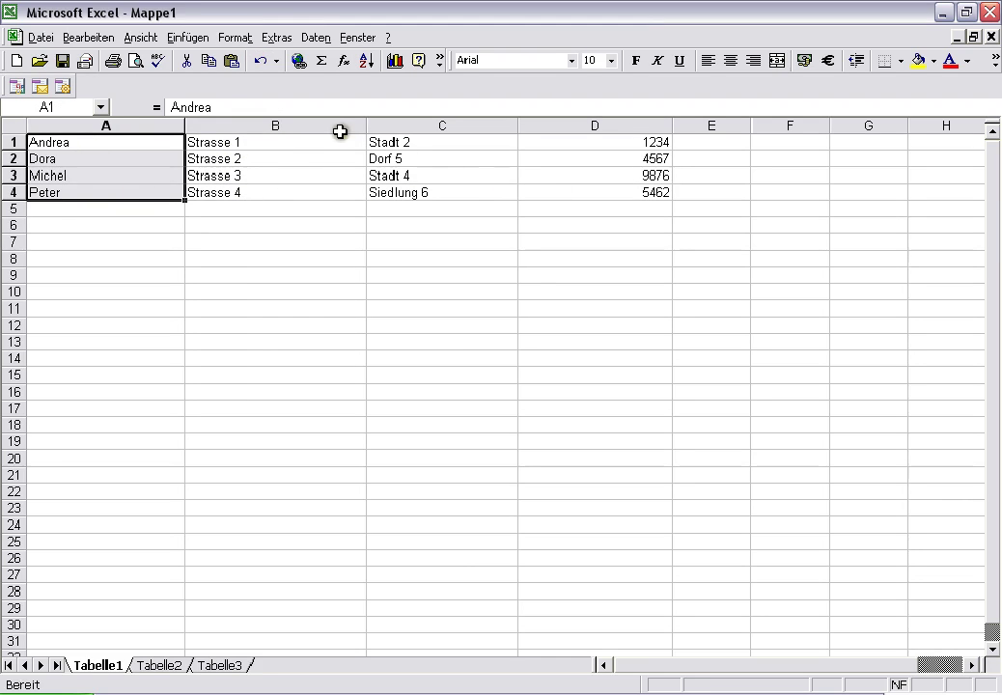
left_click(260, 62)
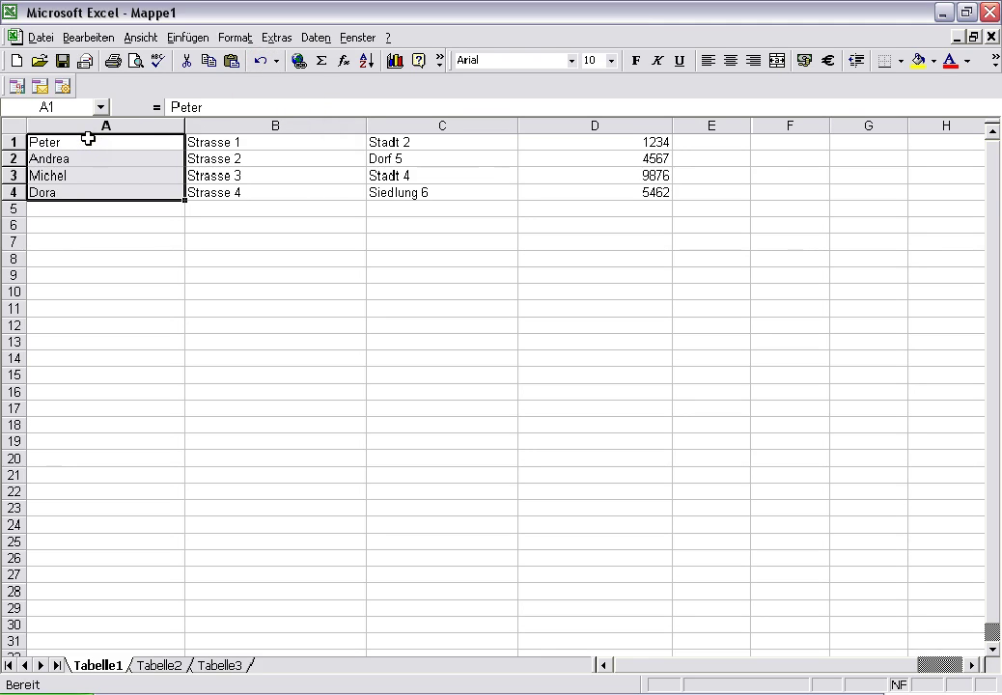
Sort the complete records in A1:D4 in ascending order by first name and deselect the range
left_click_drag(88, 139, 593, 188)
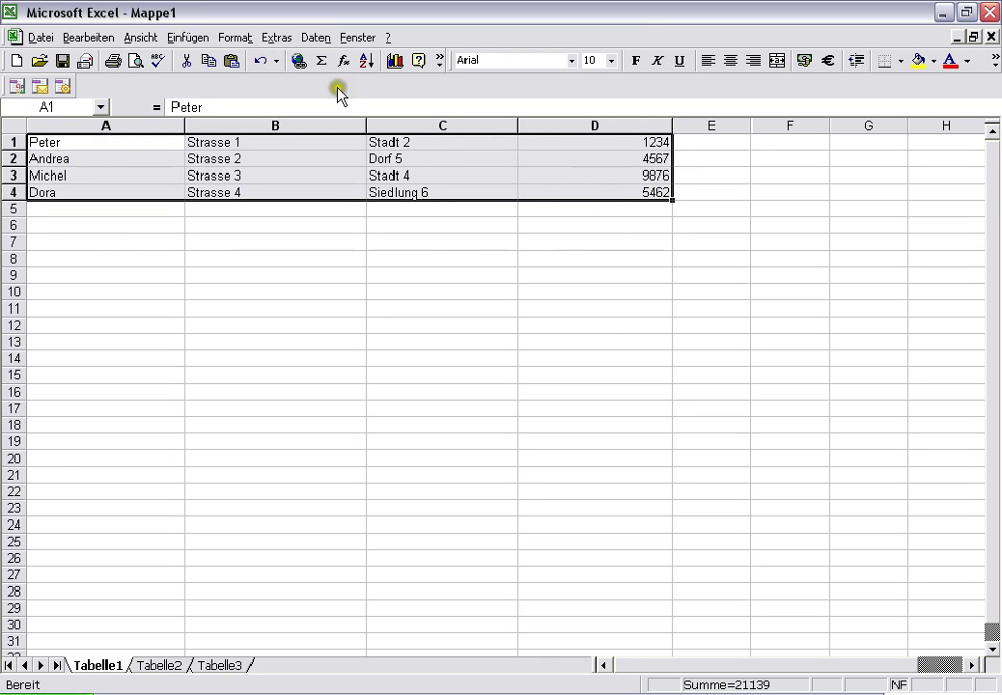
left_click(366, 61)
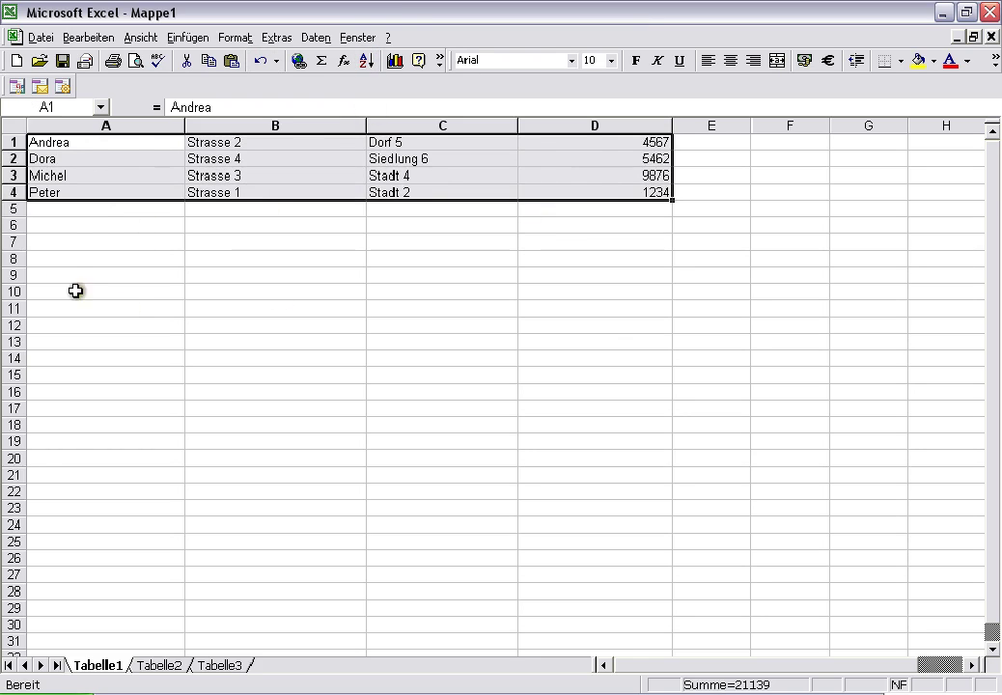
left_click(84, 218)
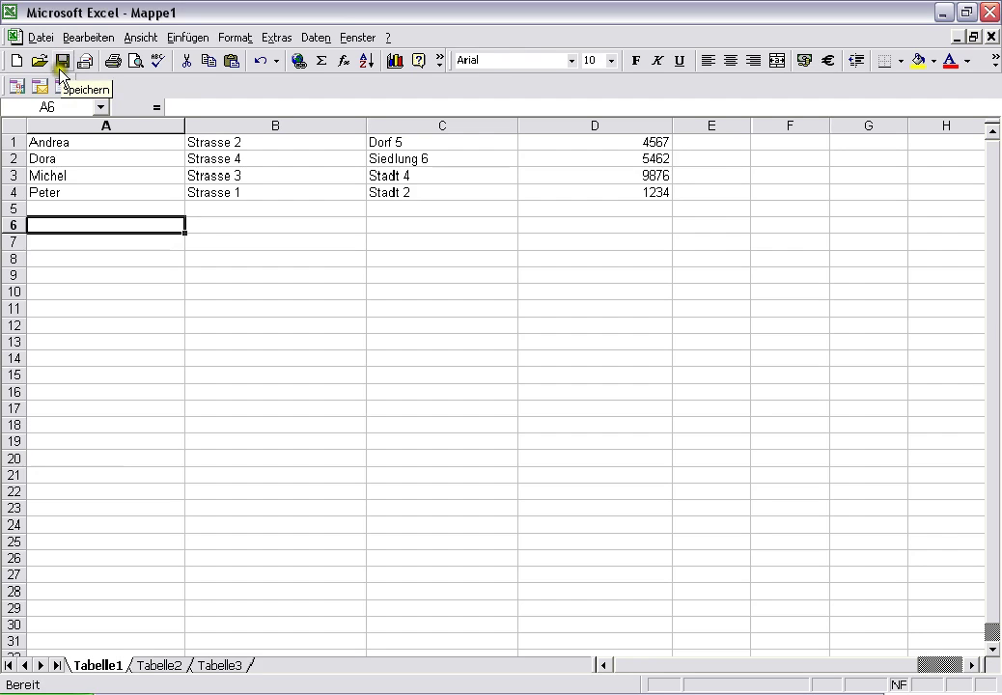
left_click(38, 38)
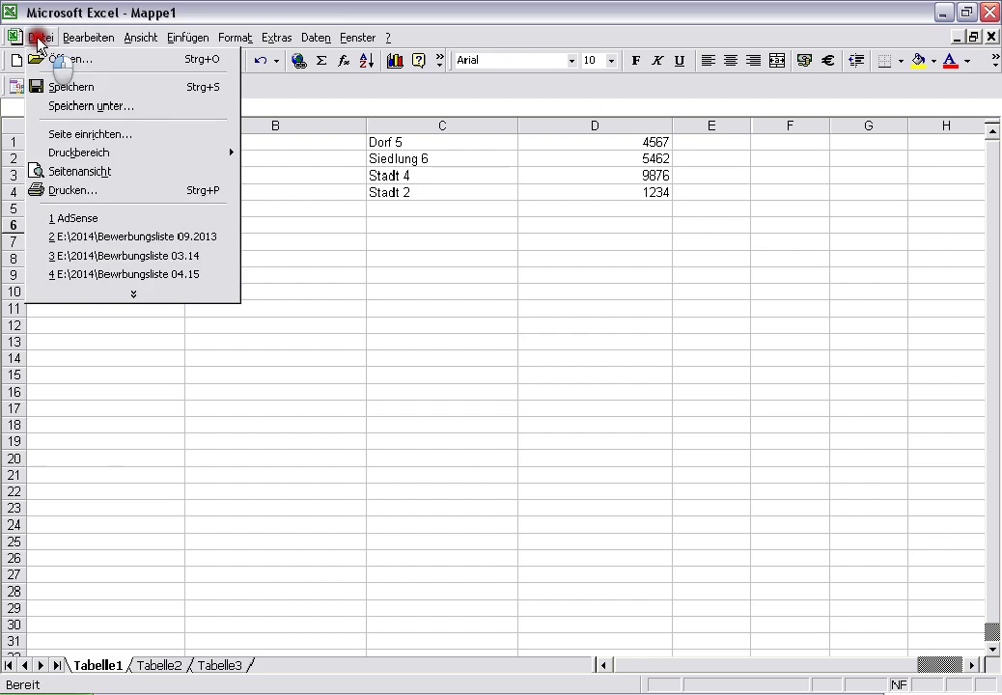
left_click(56, 104)
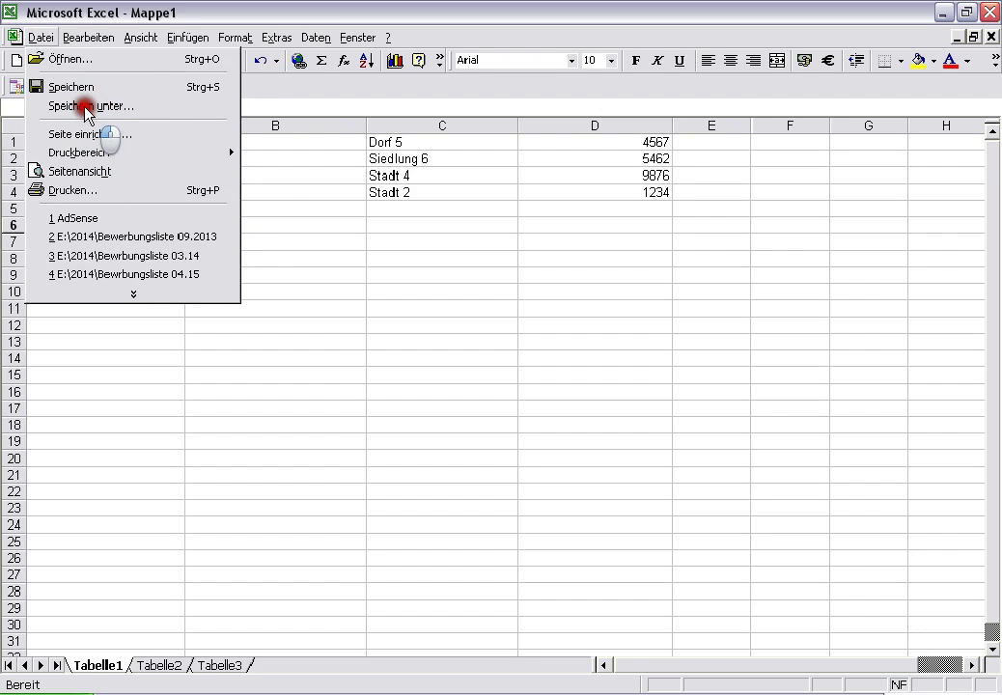
left_click(89, 107)
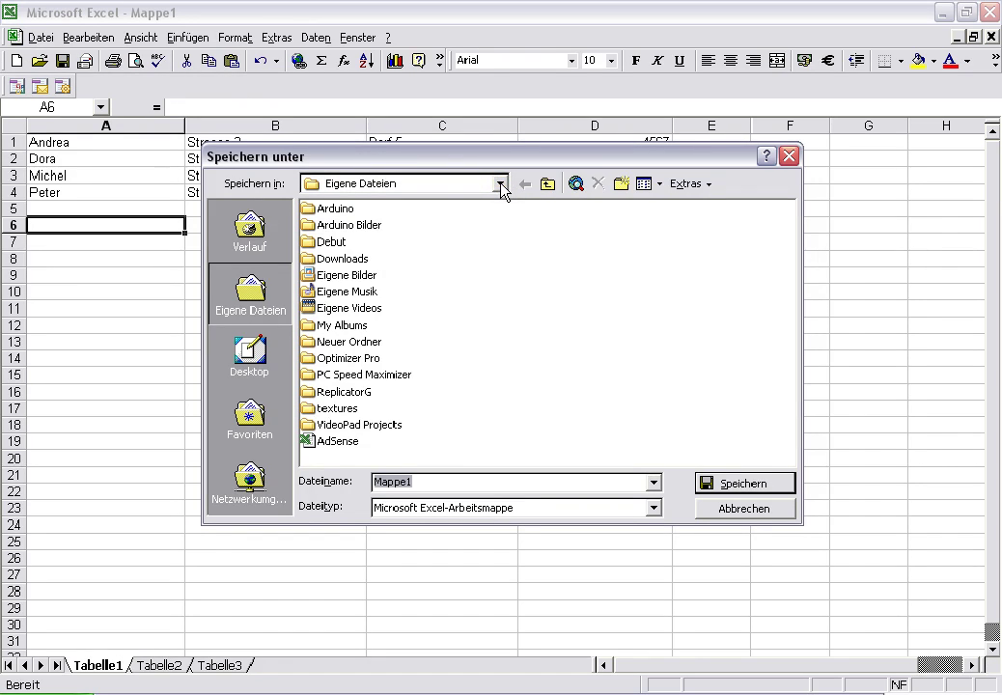
left_click(411, 482)
left_click(744, 512)
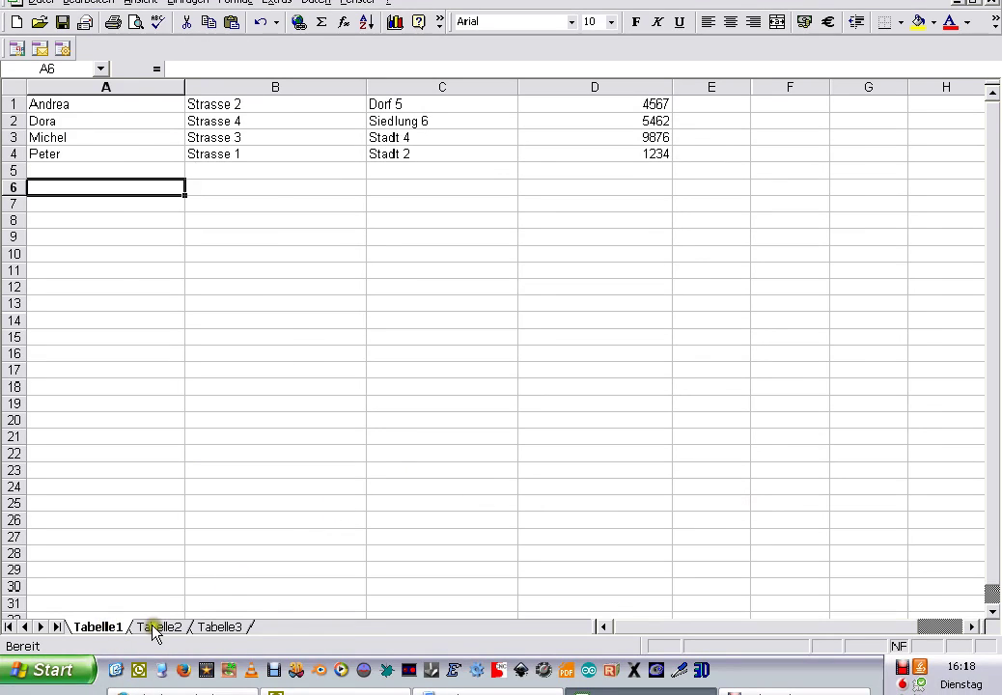
right_click(106, 633)
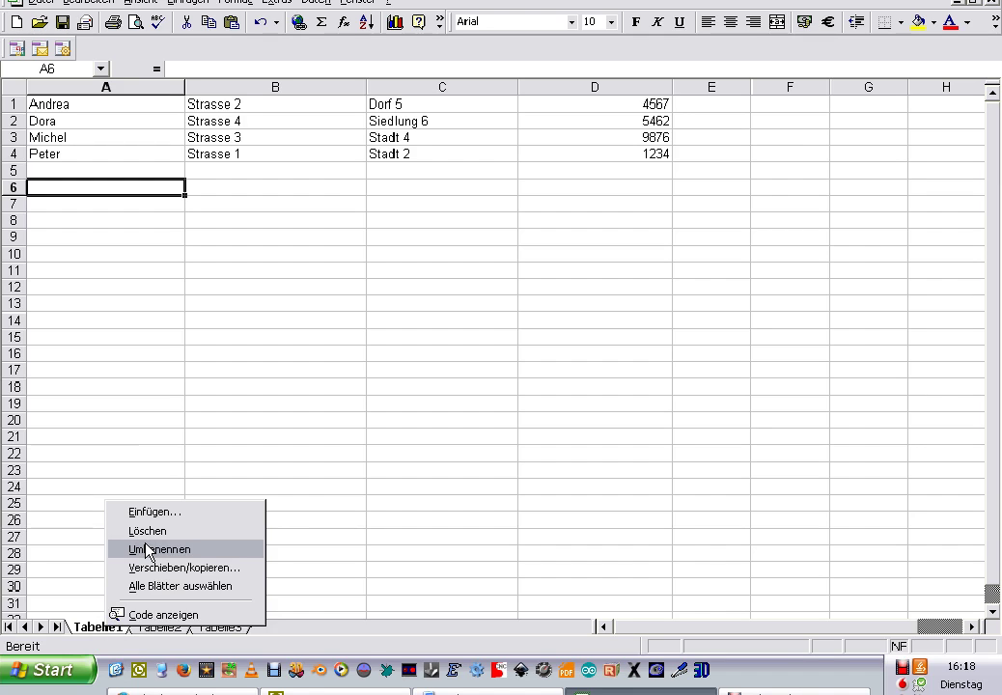
left_click(311, 635)
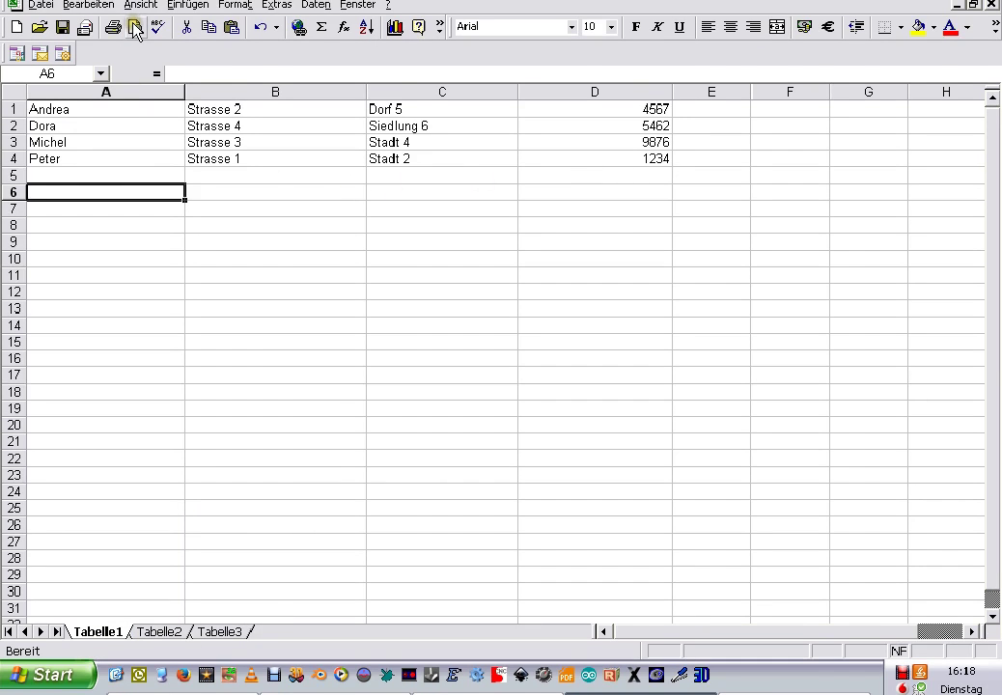
Check in the print preview how the address list is laid out on the page, and return to the sheet
left_click(135, 28)
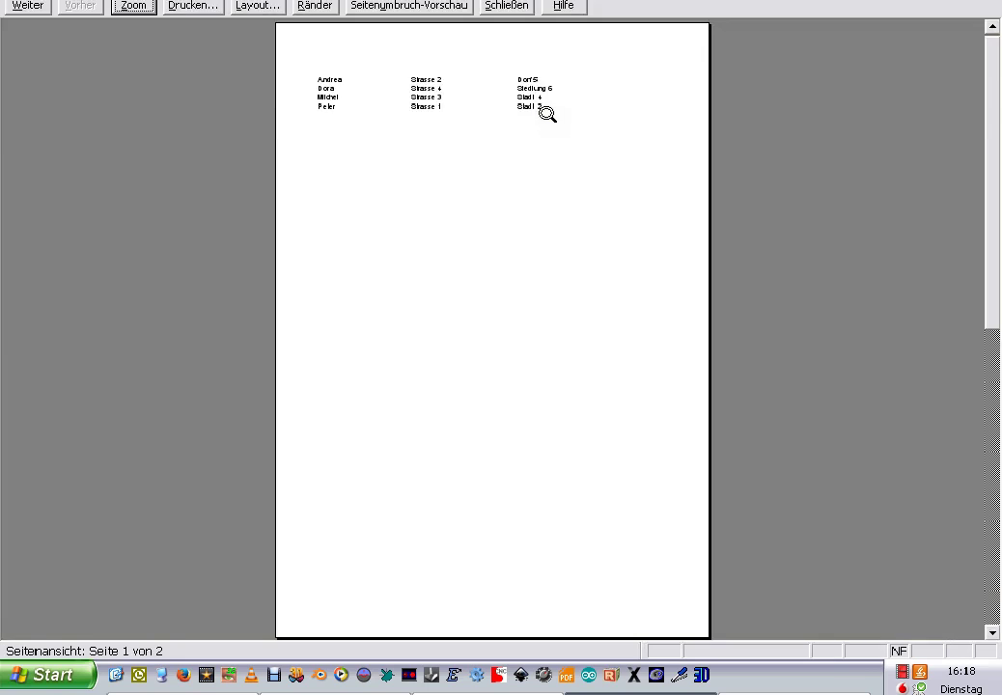
left_click(498, 7)
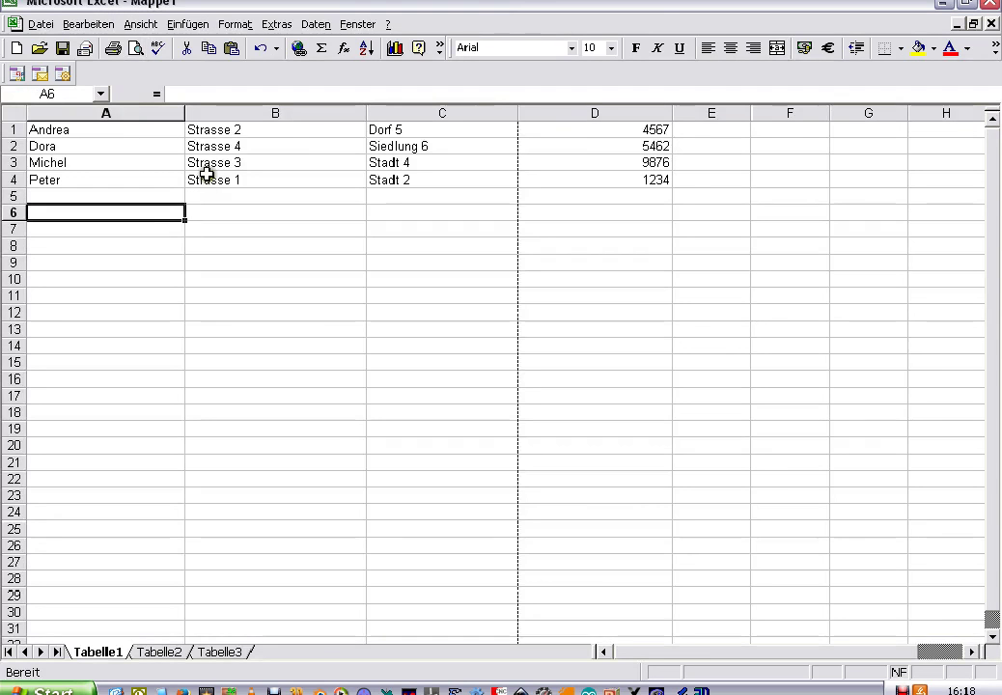
Set the font size of the address list in A1:D4 to 14
left_click_drag(28, 128, 615, 184)
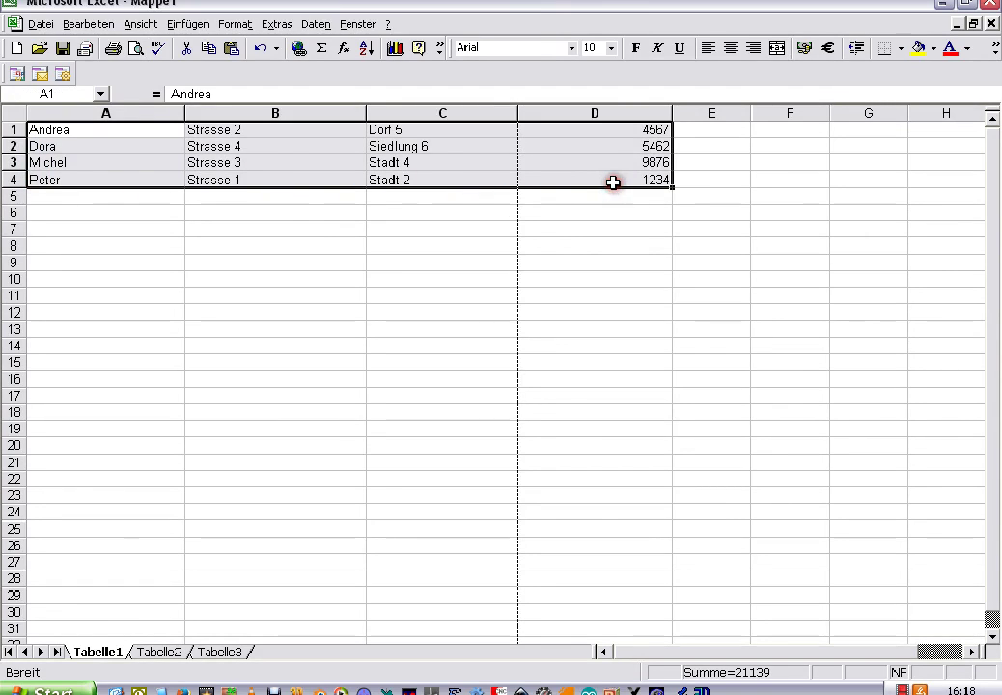
left_click(612, 48)
left_click(587, 129)
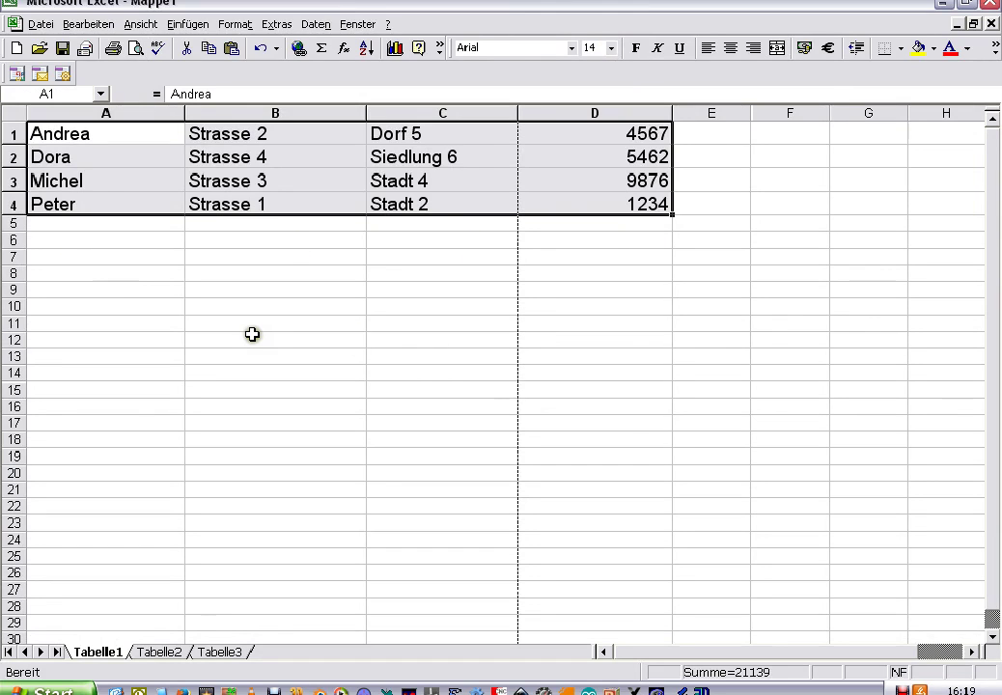
Move the vertical page break from after column C to after column D in Page Break Preview, and check the result in the print preview
scroll(269, 330, "down", 10)
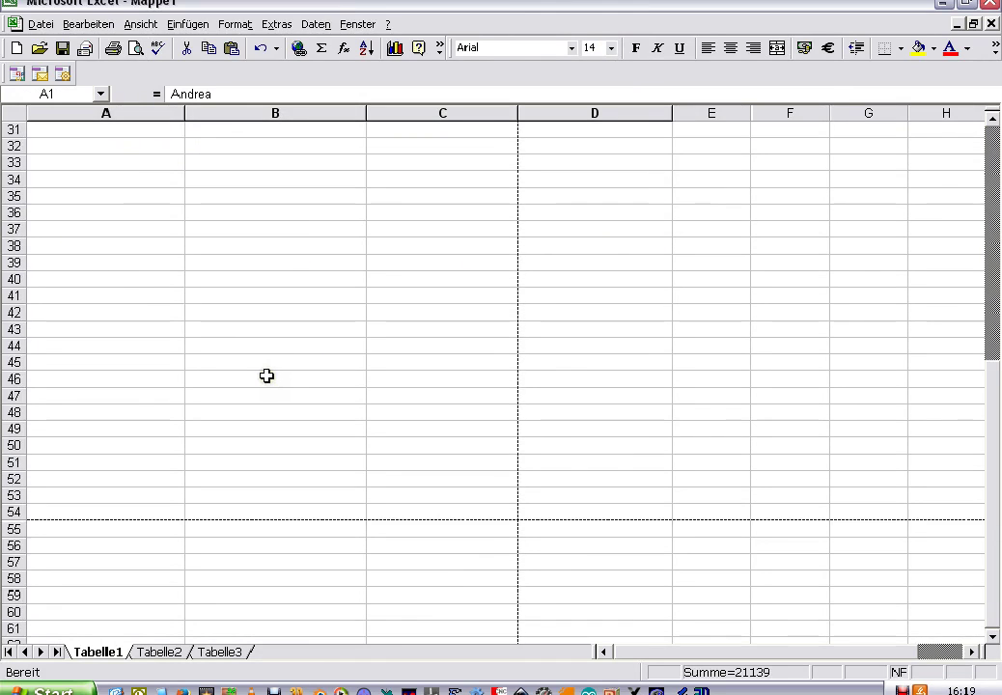
scroll(267, 376, "up", 10)
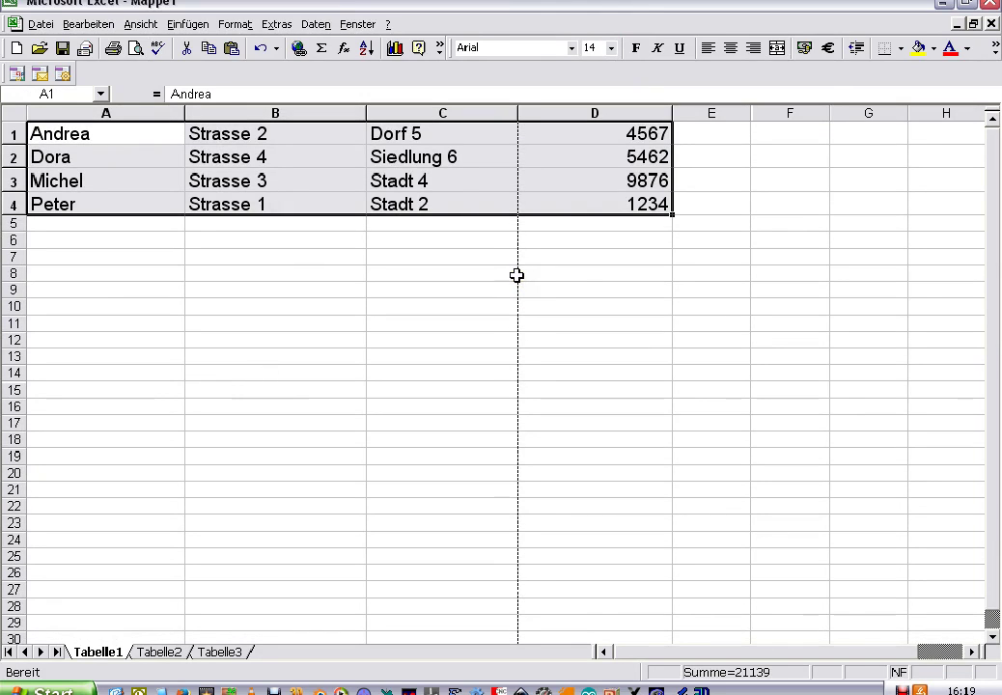
left_click(140, 24)
left_click(150, 69)
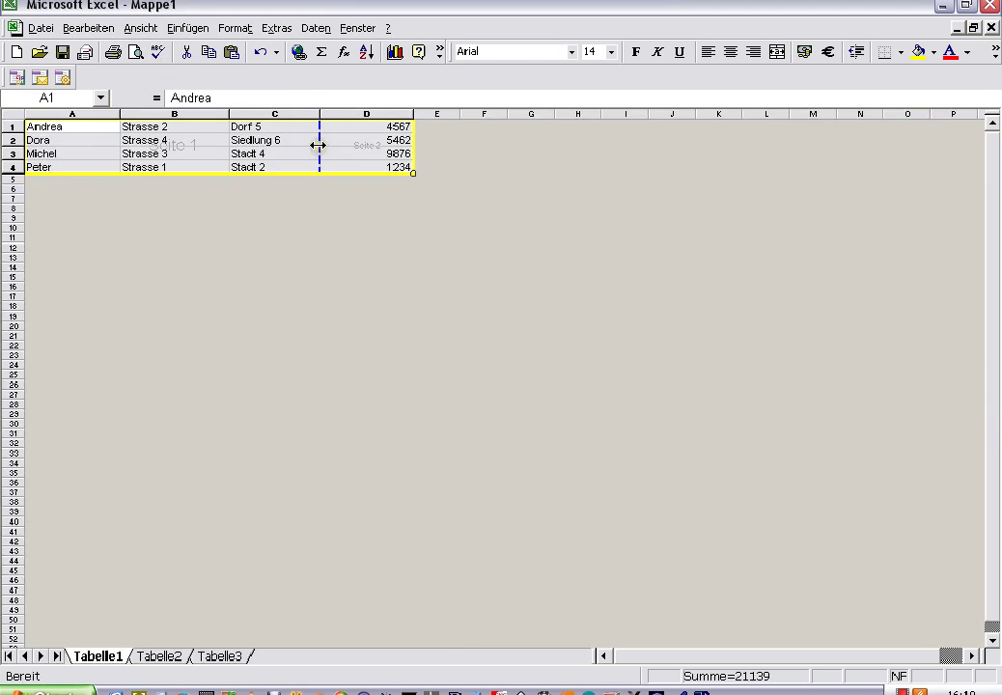
left_click_drag(319, 145, 416, 151)
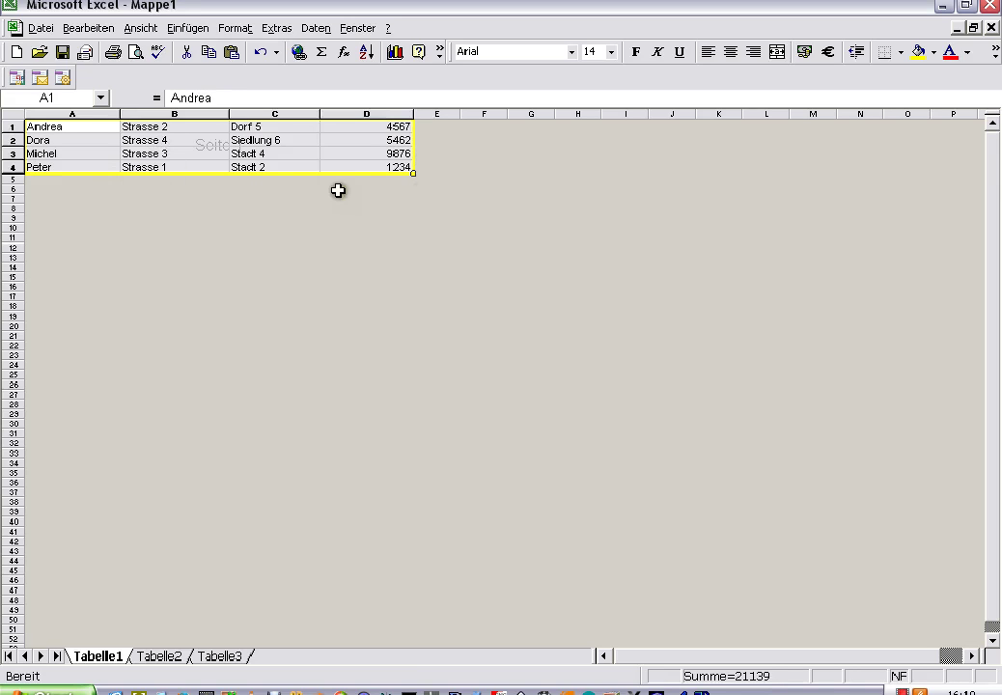
left_click(136, 52)
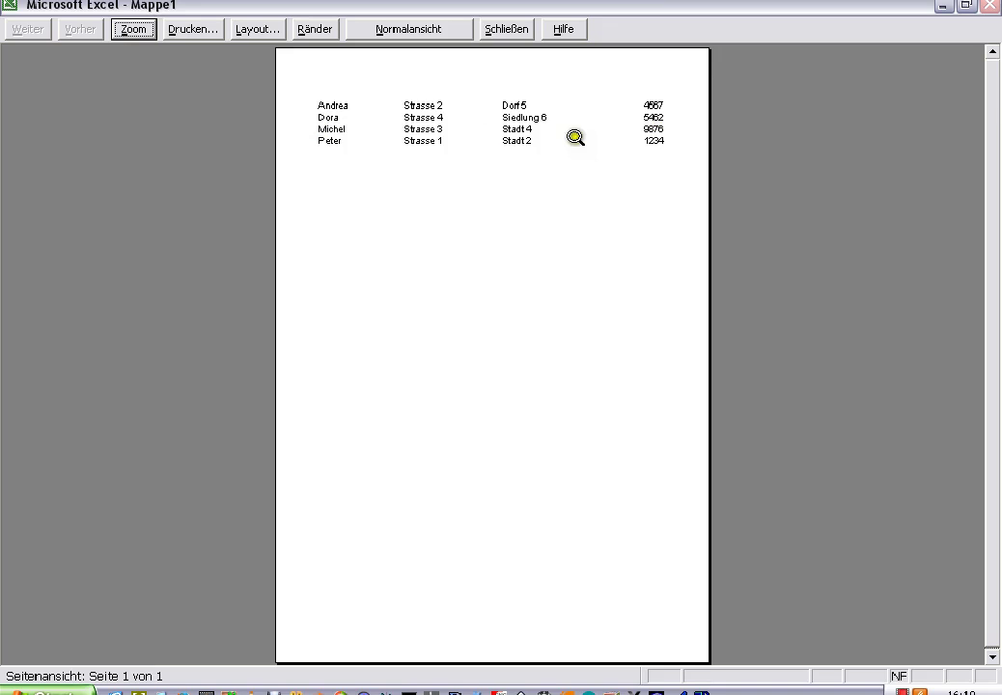
Switch the sheet back to Normal view and examine where the page break lines run below the address list
left_click(403, 29)
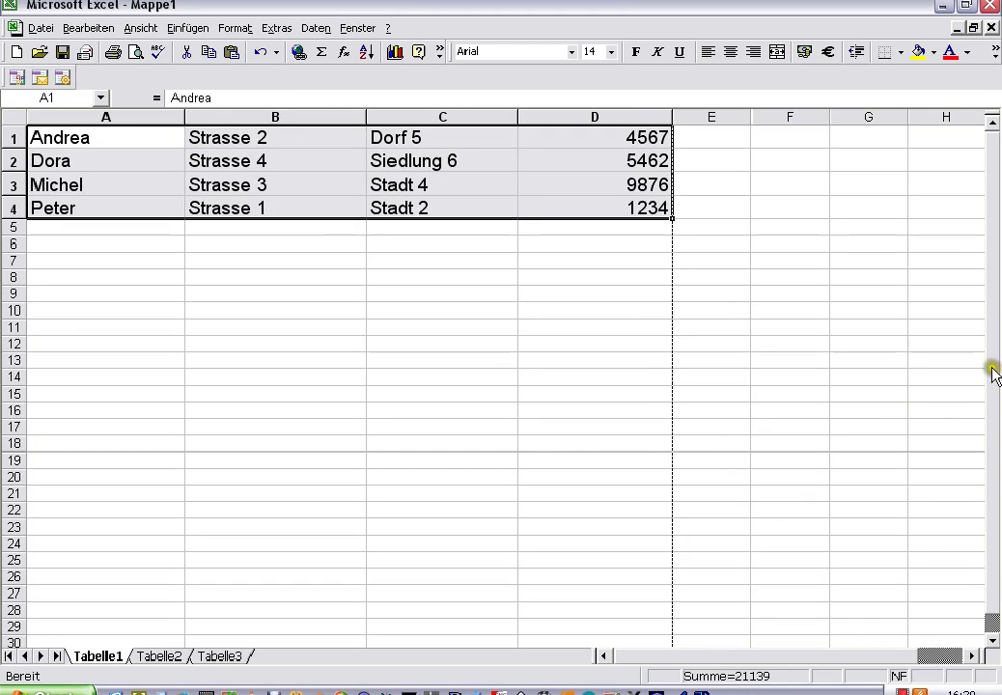
left_click_drag(996, 406, 998, 563)
scroll(608, 548, "down", 1)
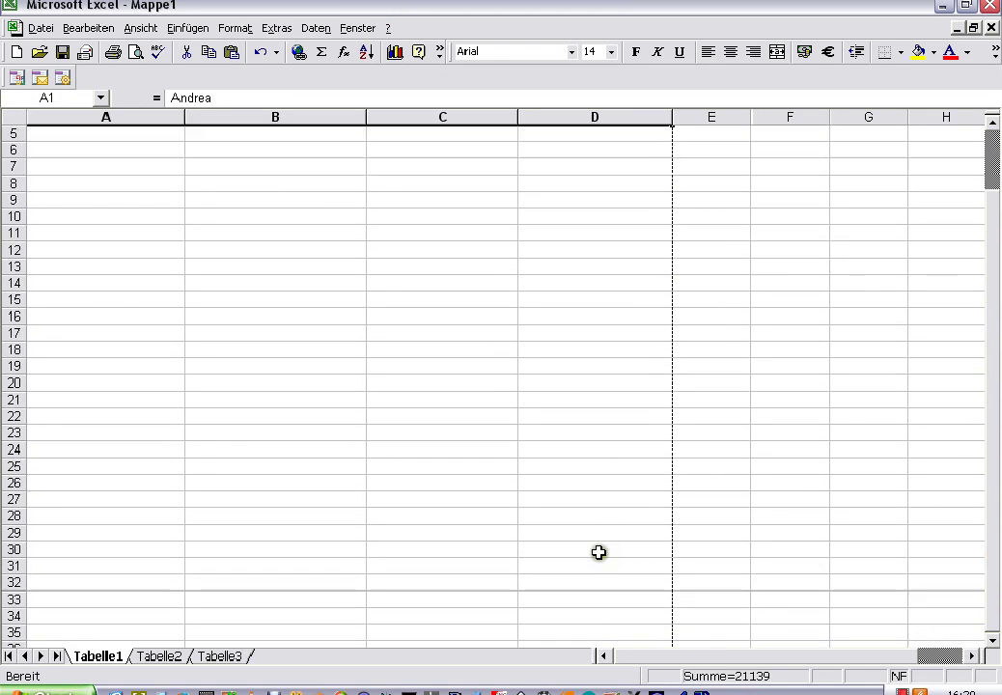
scroll(598, 550, "down", 5)
scroll(596, 547, "down", 9)
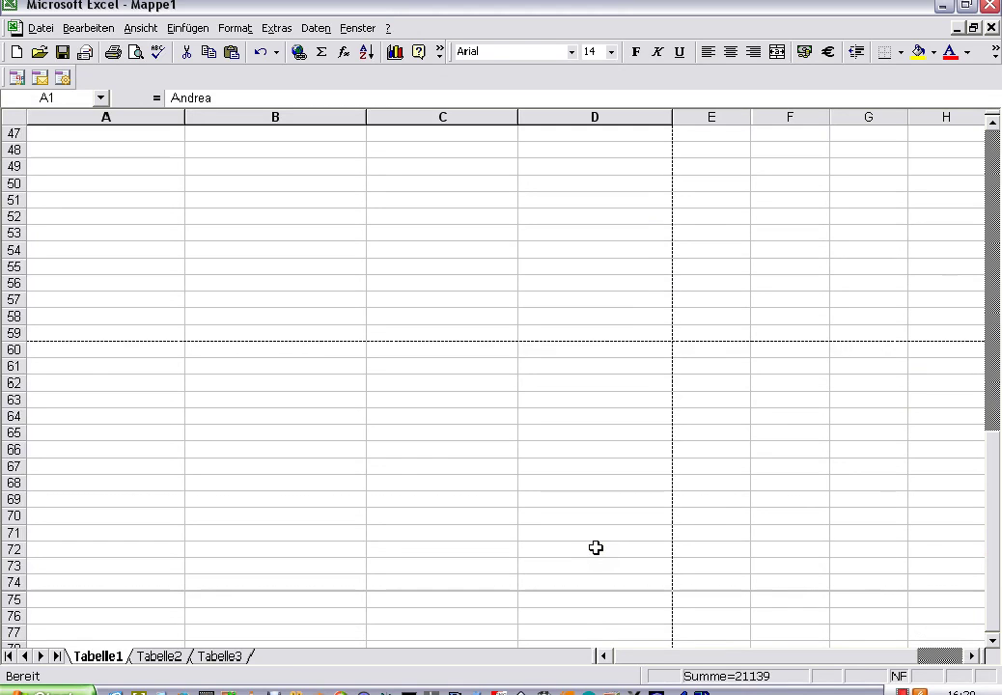
scroll(595, 548, "up", 2)
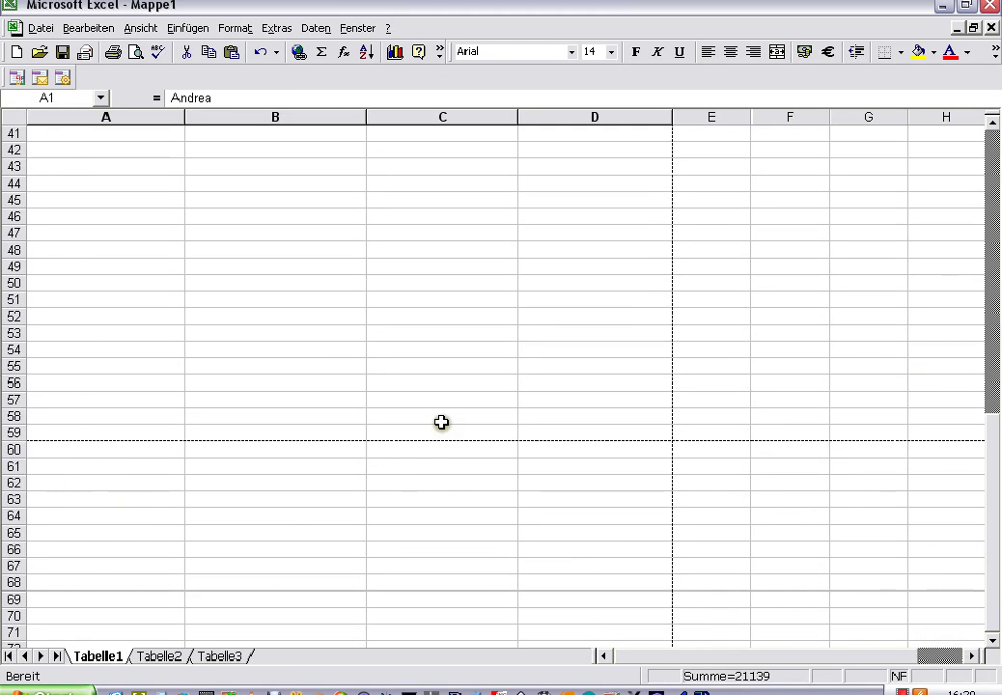
scroll(441, 422, "up", 10)
scroll(442, 422, "up", 4)
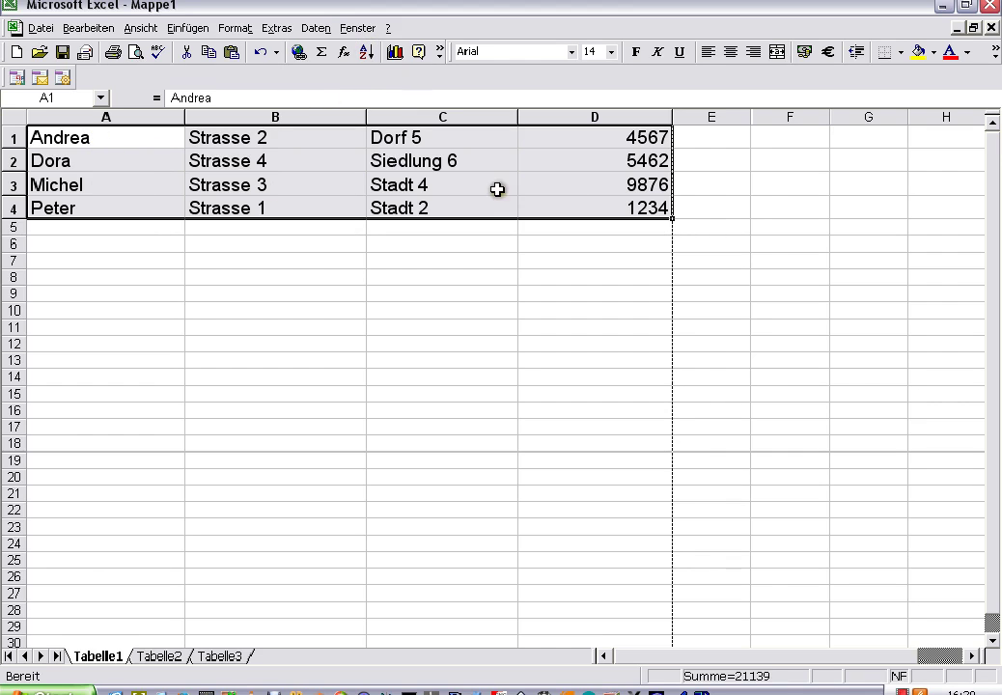
Sort the records in A1:D4 in ascending order by the numbers in column D, with D1 as the active cell
left_click(112, 138)
left_click_drag(112, 138, 649, 198)
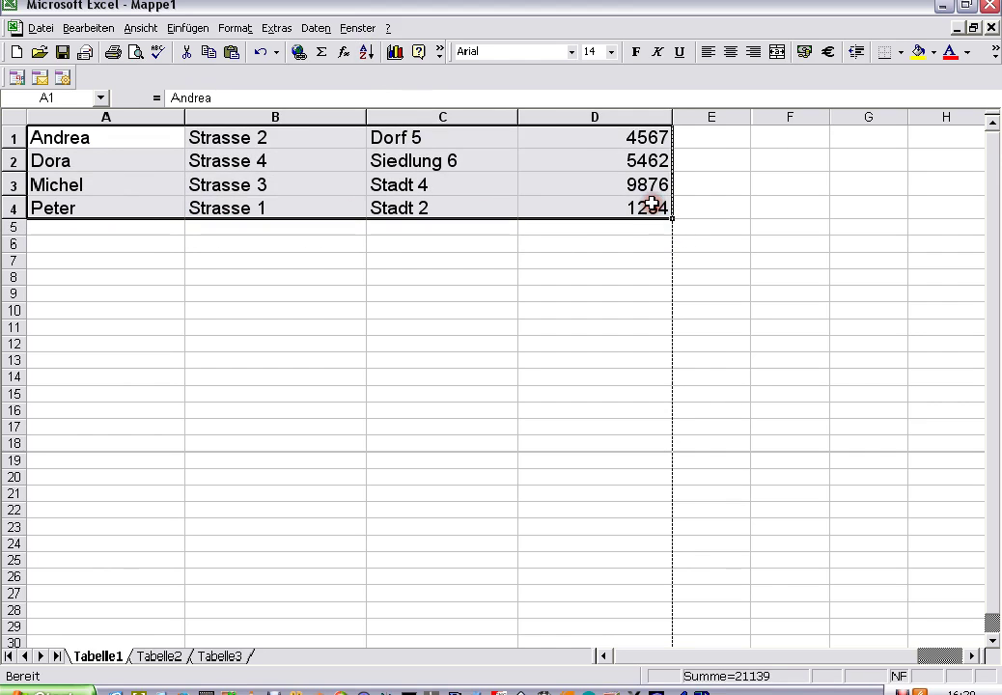
left_click(647, 135)
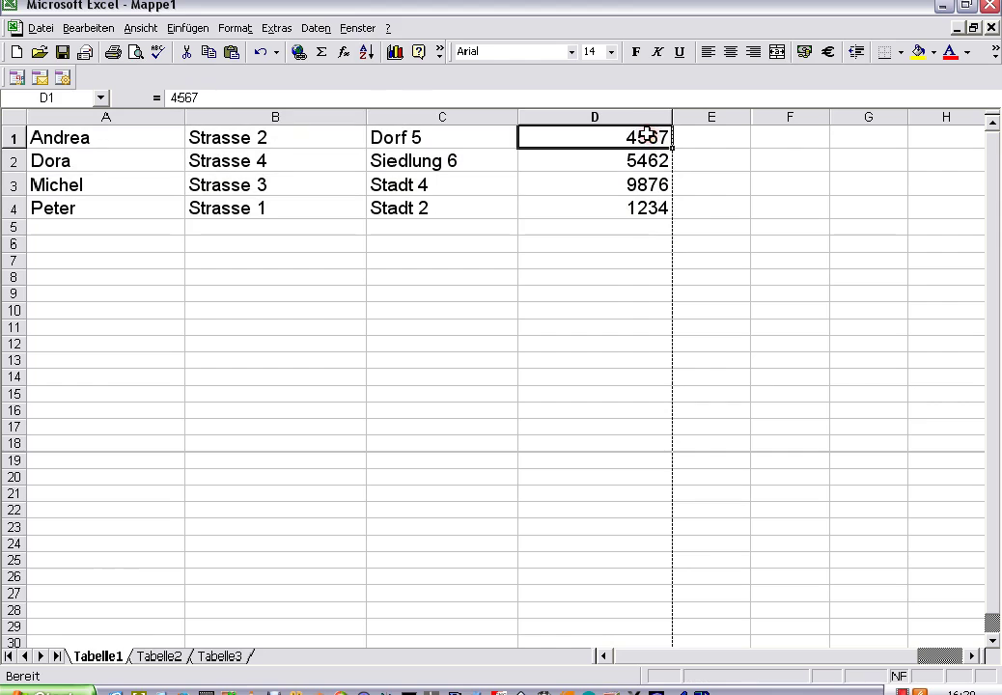
left_click_drag(647, 135, 85, 211)
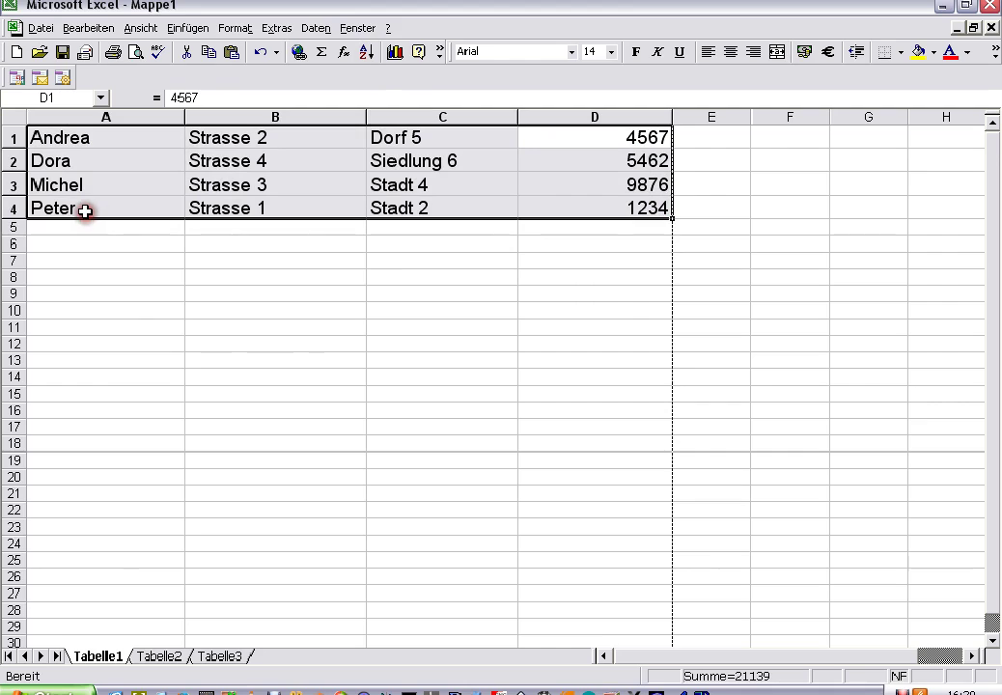
left_click(367, 52)
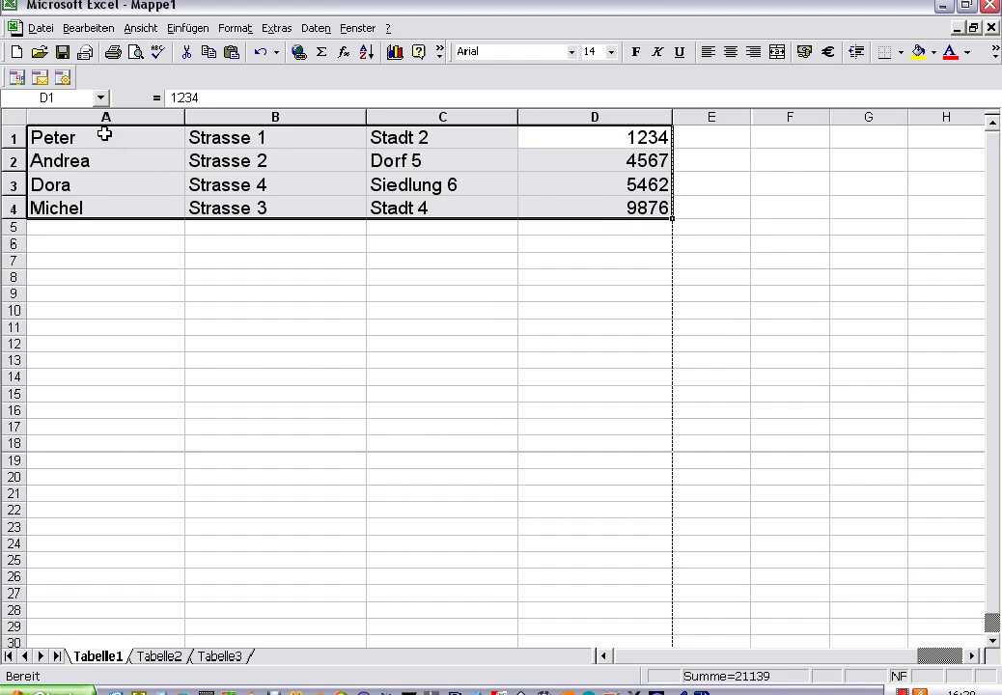
Sort the records in A1:D4 in ascending order by the first names in column A, with A1 as the active cell
left_click_drag(105, 135, 584, 206)
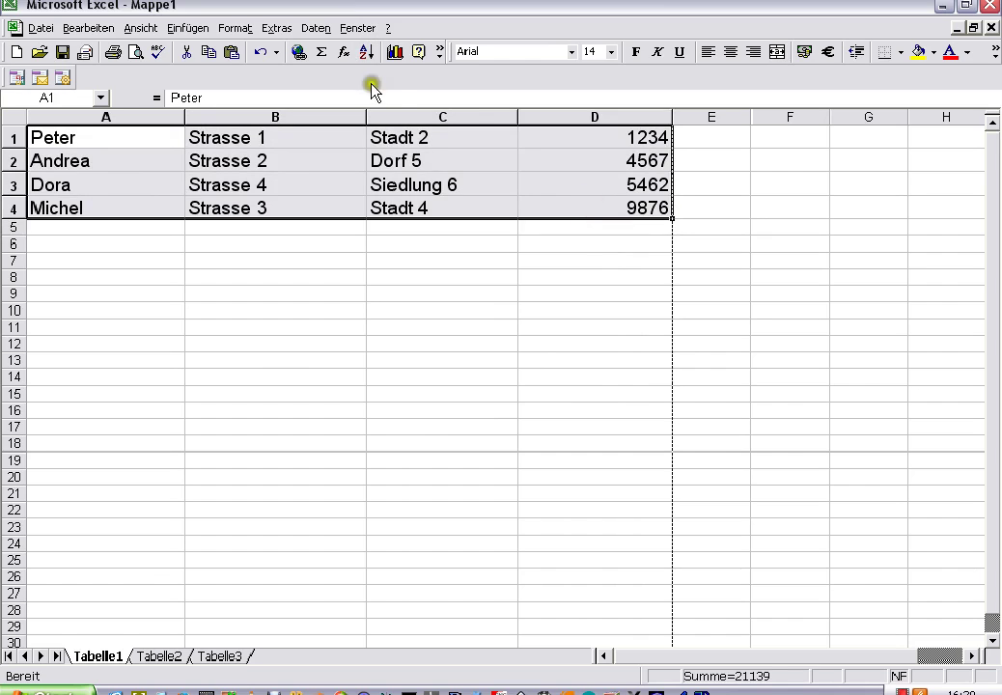
left_click(364, 50)
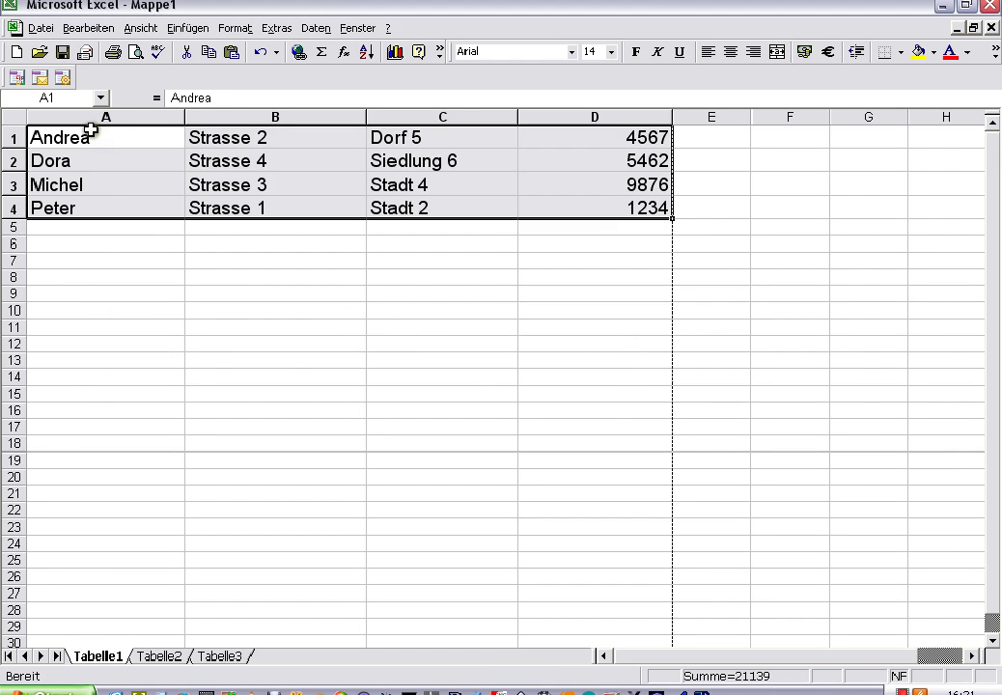
Select the range A1:D17, covering the address list and the empty rows below it
left_click_drag(87, 138, 601, 425)
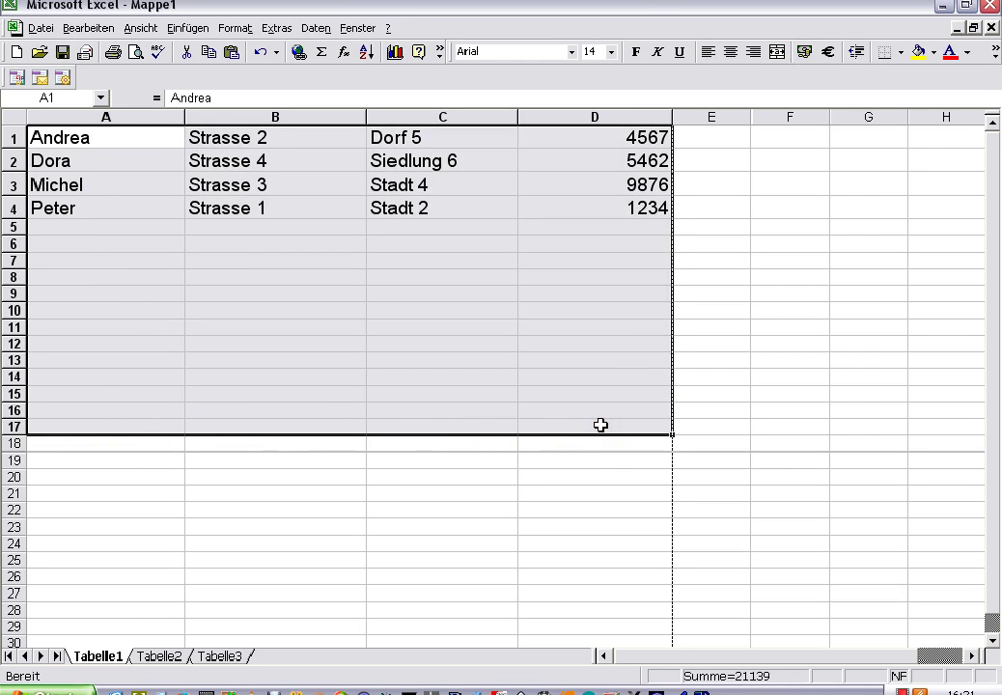